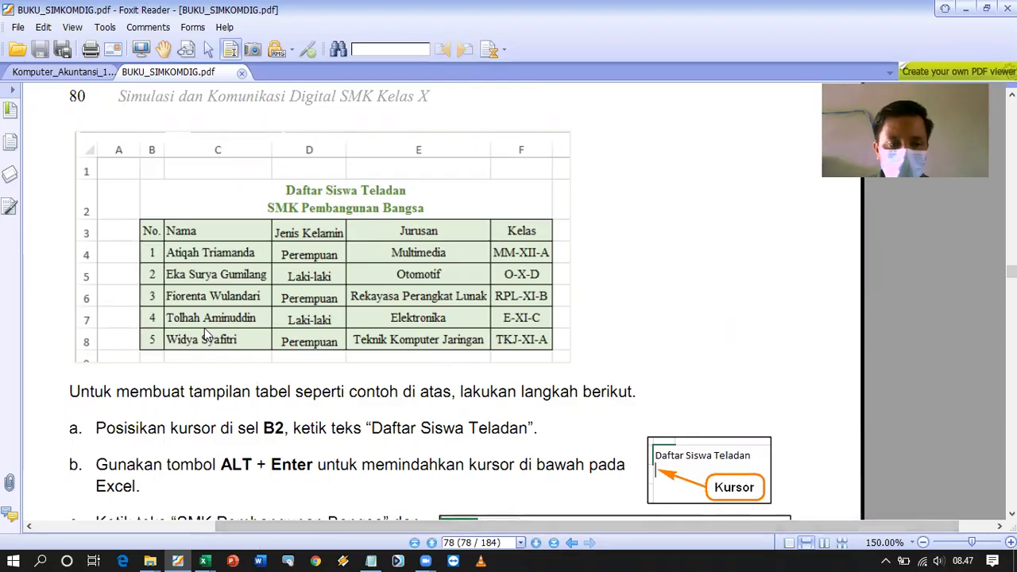
# Switch from the Foxit textbook to the SIMKOMDIG HAL 80 Excel window via the taskbar.
pyautogui.click(205, 560)
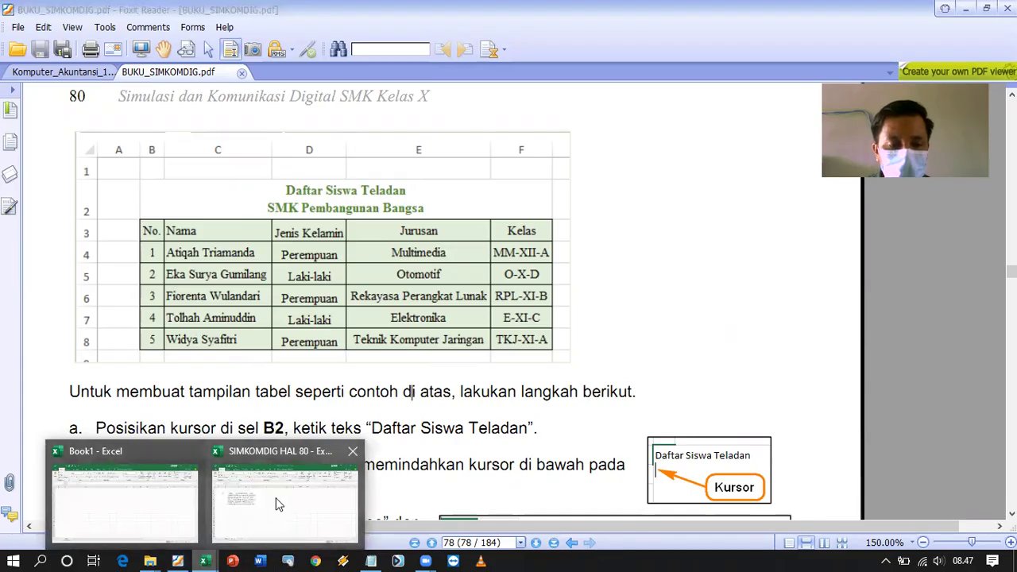
pyautogui.click(278, 504)
# Look over the Sheet2 student table in B3:F8, then switch back to the textbook PDF.
pyautogui.click(323, 413)
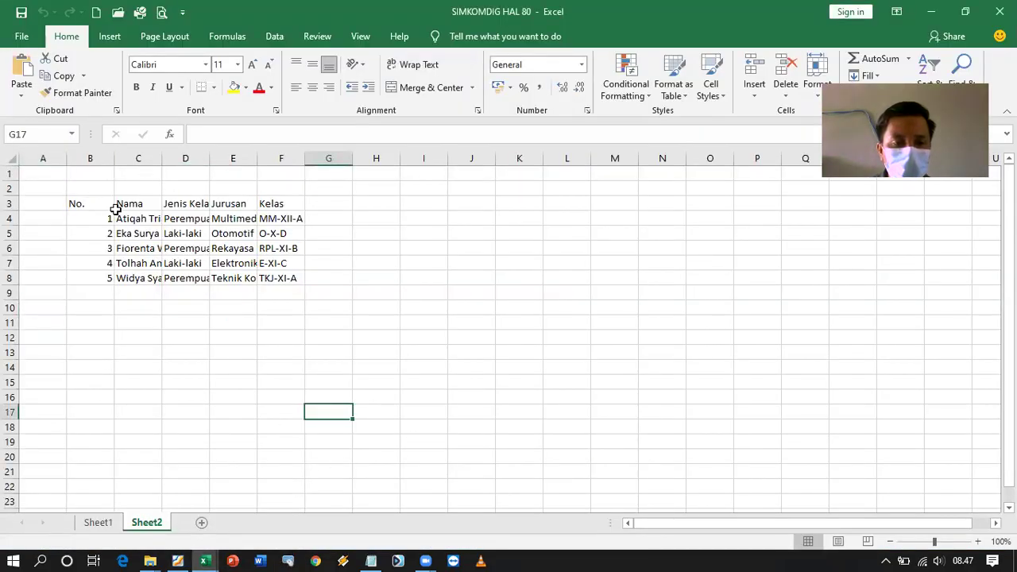
pyautogui.click(274, 279)
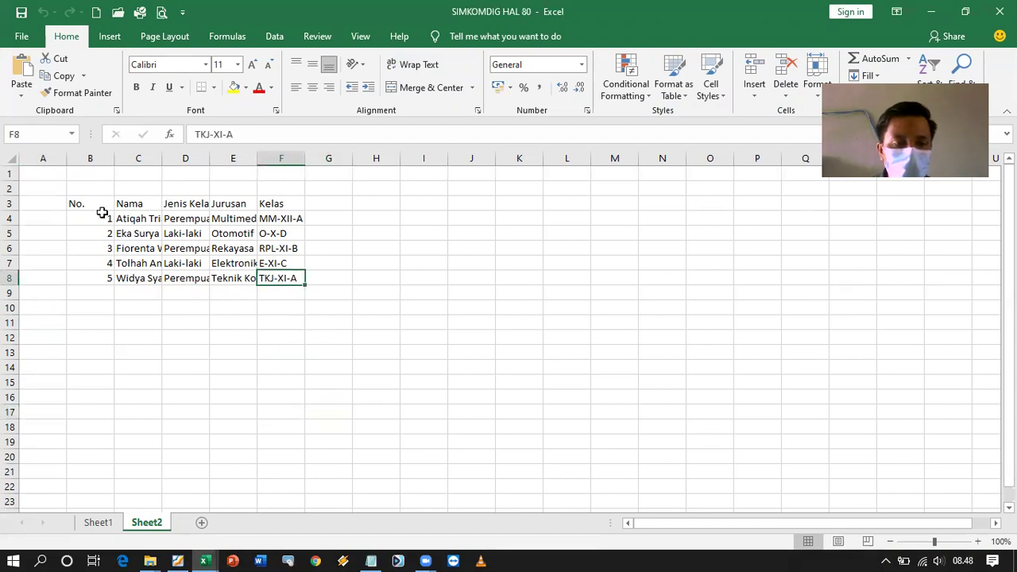
pyautogui.moveTo(78, 203); pyautogui.dragTo(281, 279)
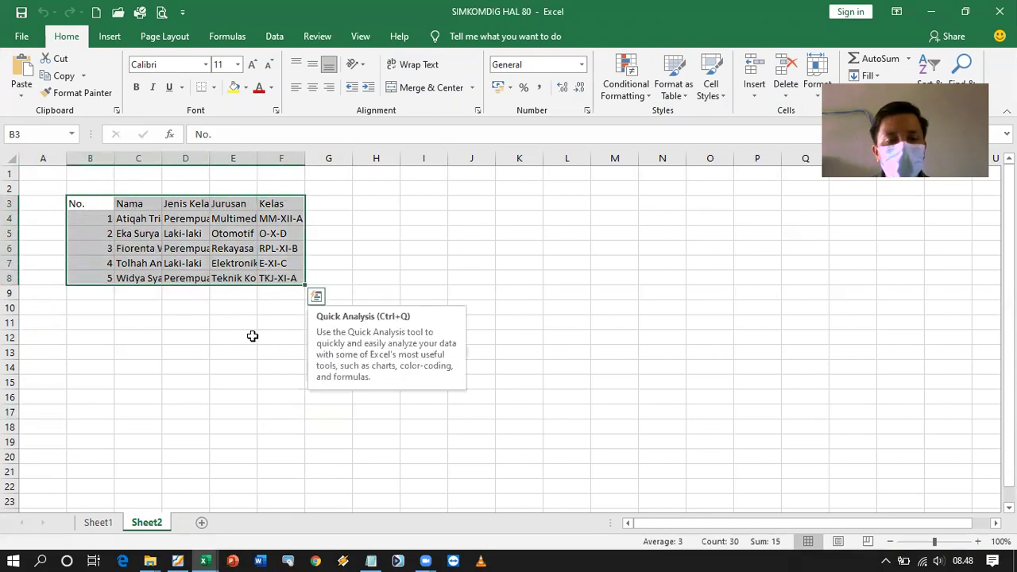
pyautogui.click(237, 338)
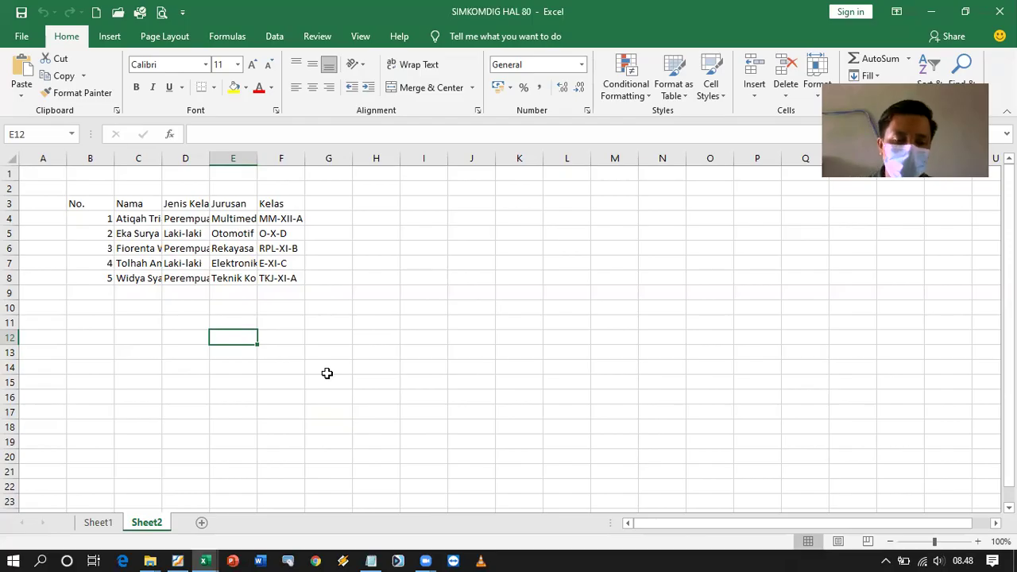
pyautogui.click(177, 561)
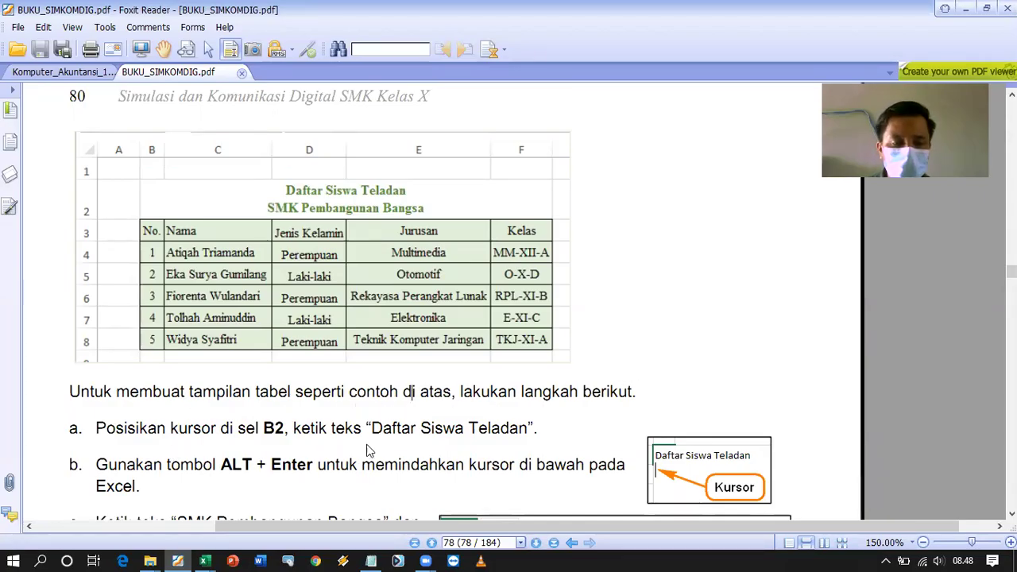
# Check the B2 cell reference in the PDF's step a, then return to the workbook.
pyautogui.doubleClick(272, 429)
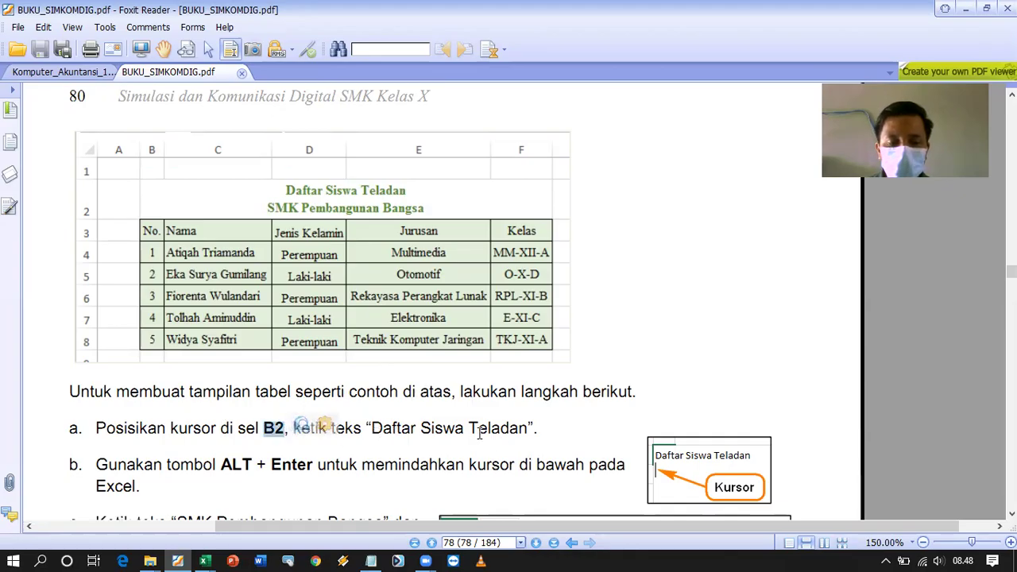
pyautogui.click(534, 429)
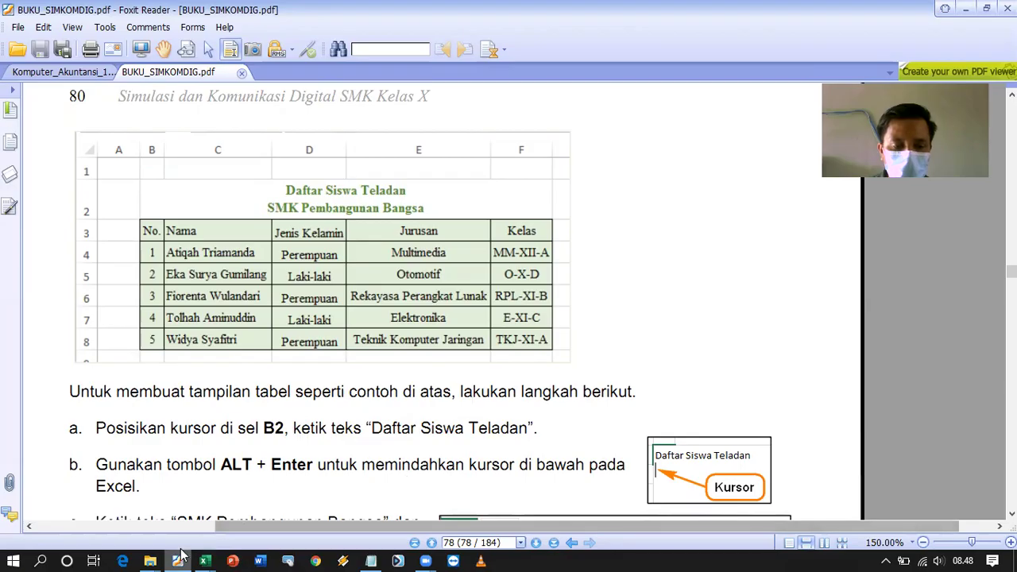
pyautogui.click(205, 561)
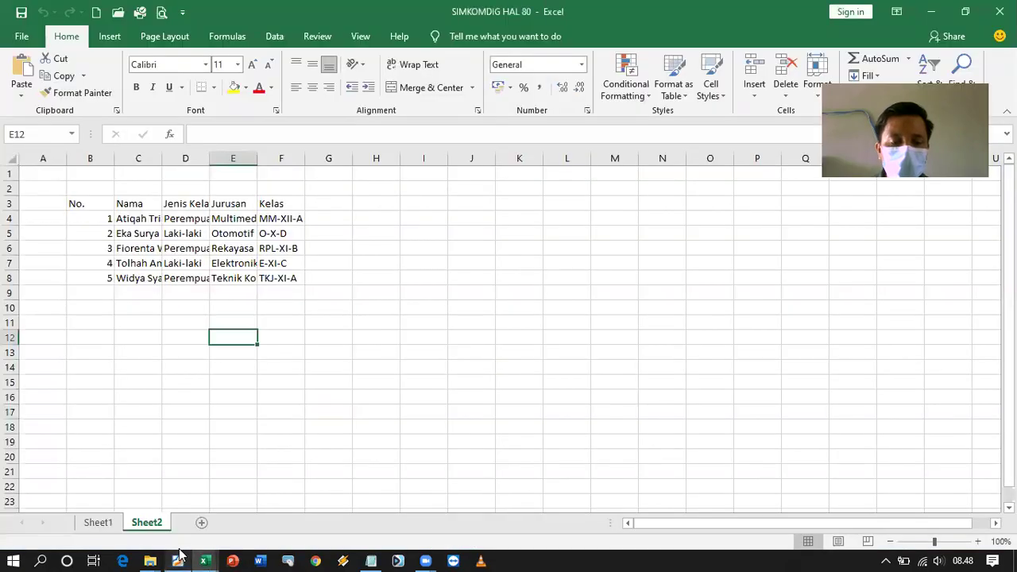
# Enter 'Daftar Siswa Teladan' and 'SMK Pembangunan Bangsa' as two lines in cell B2.
pyautogui.click(84, 189)
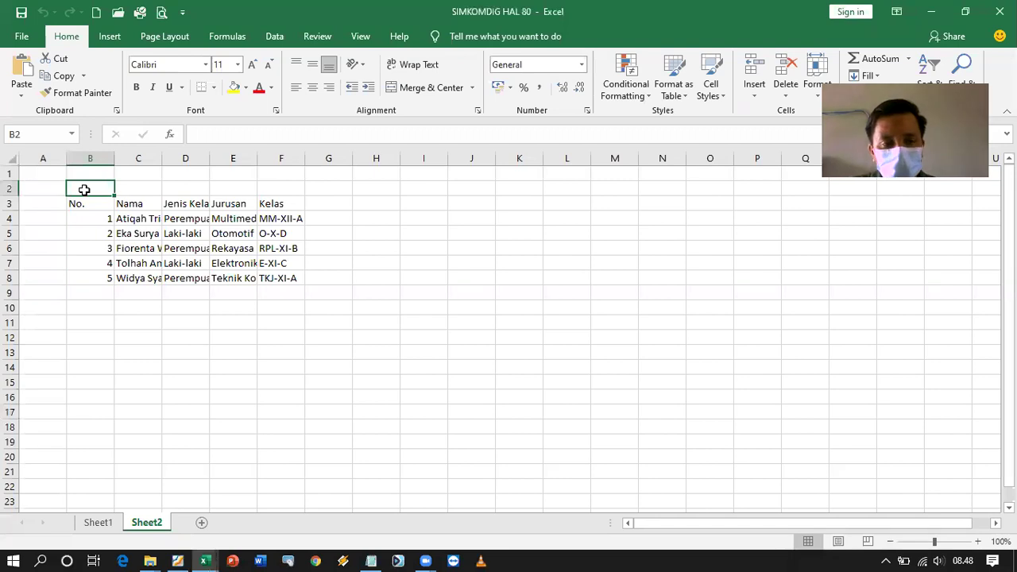
pyautogui.write('Daftar Siswa Teladan')
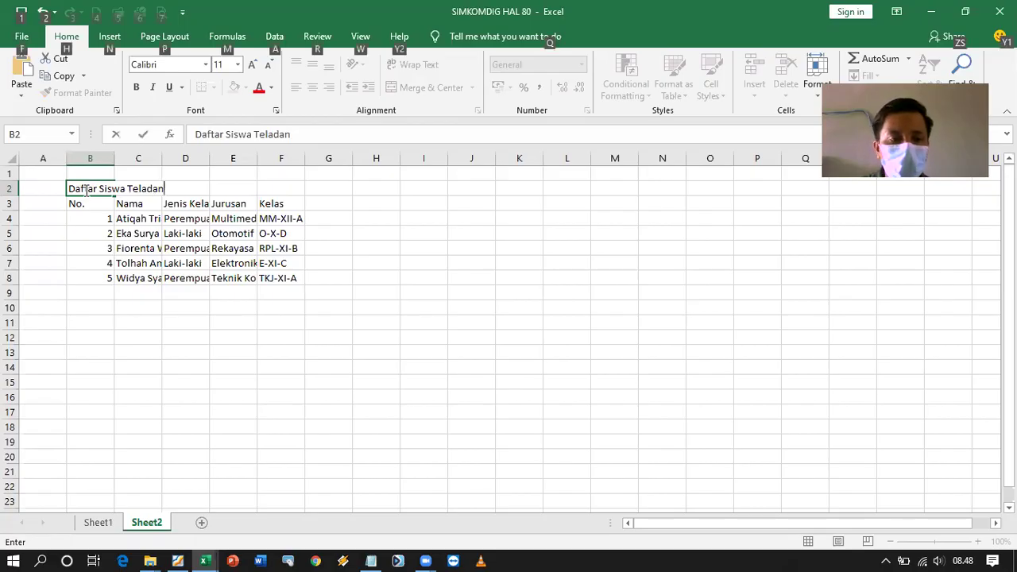
pyautogui.hotkey('alt', 'Return')
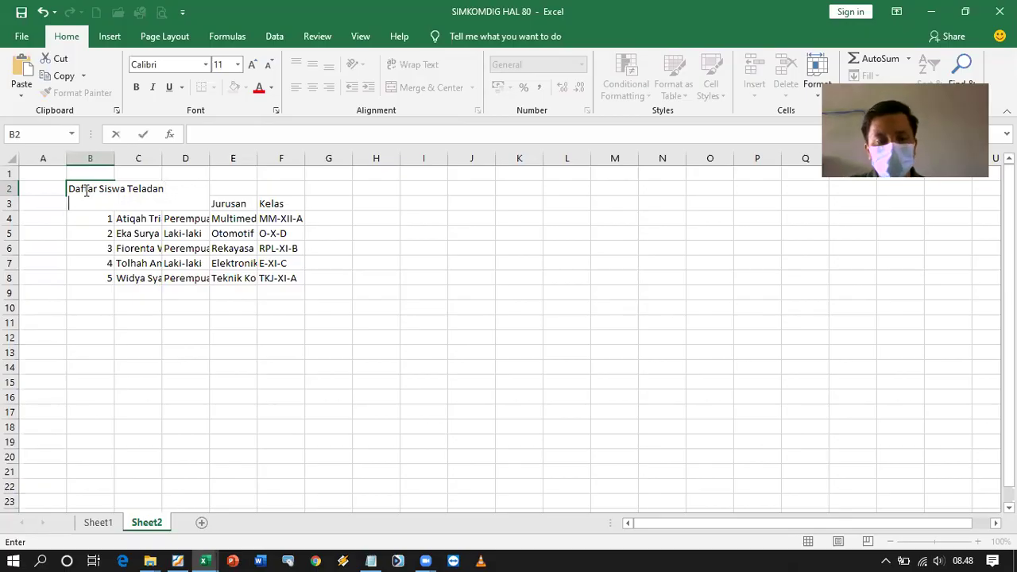
pyautogui.write('SMK Pembangunan ')
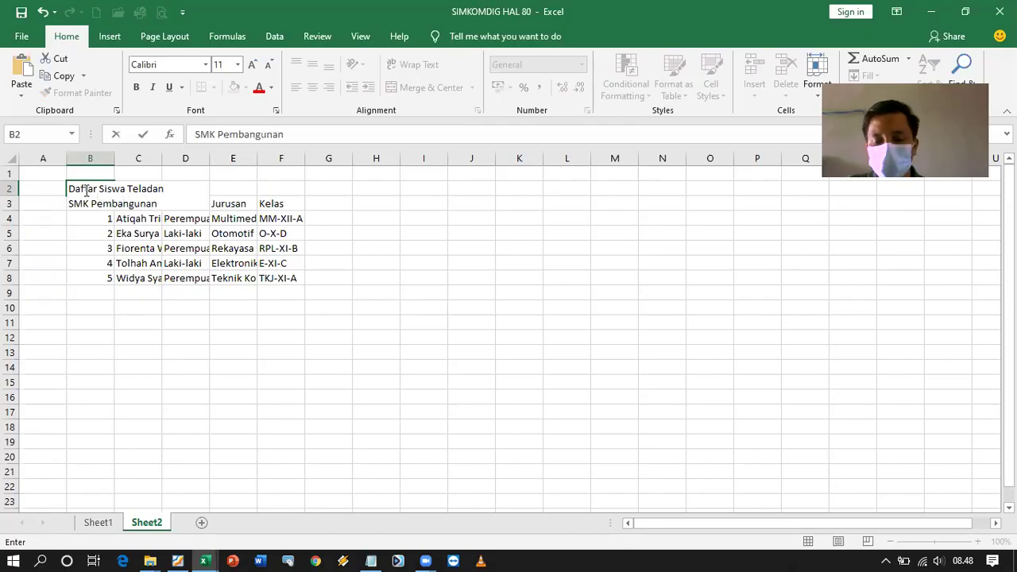
pyautogui.write('Bangsa')
pyautogui.press('Return')
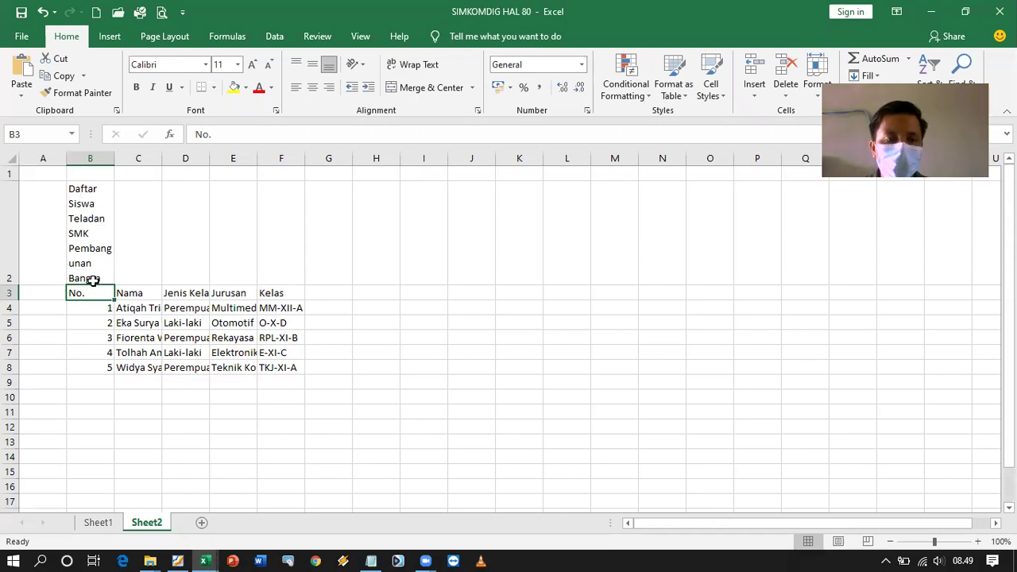
# Read the textbook's steps b and c on line breaks and text wrapping, then return to Excel.
pyautogui.click(177, 561)
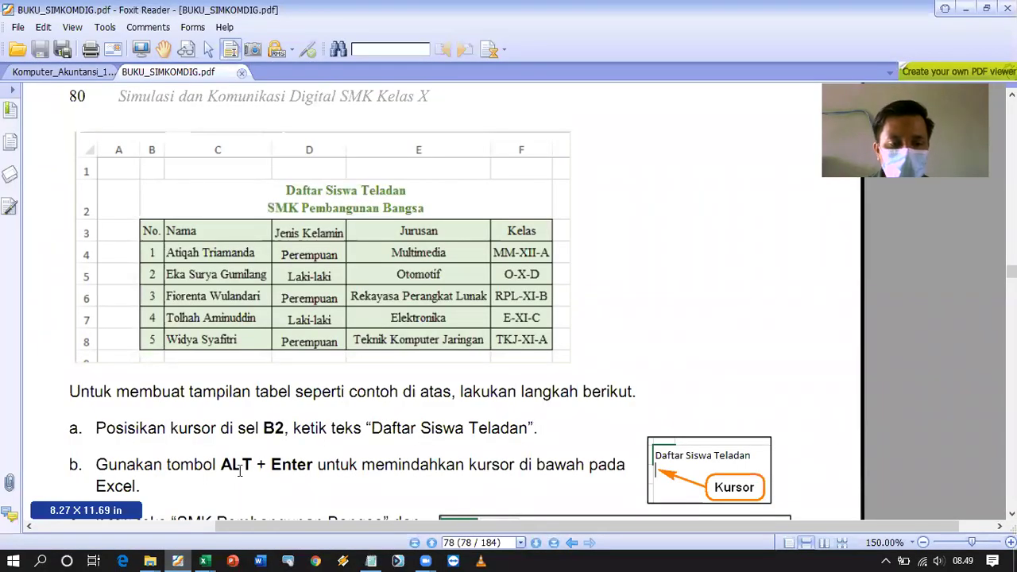
pyautogui.moveTo(222, 465); pyautogui.dragTo(314, 469)
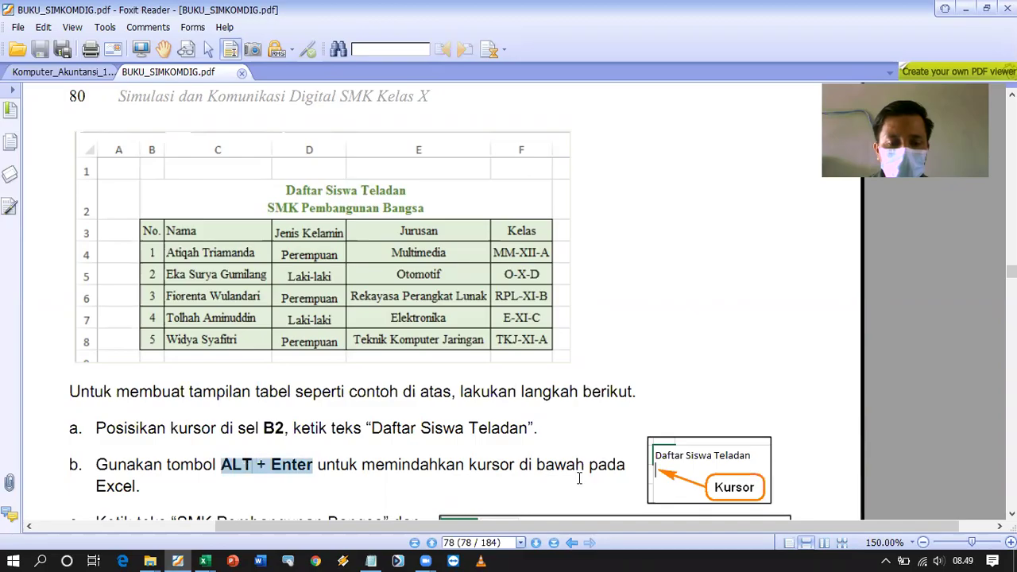
pyautogui.moveTo(580, 478); pyautogui.dragTo(137, 487)
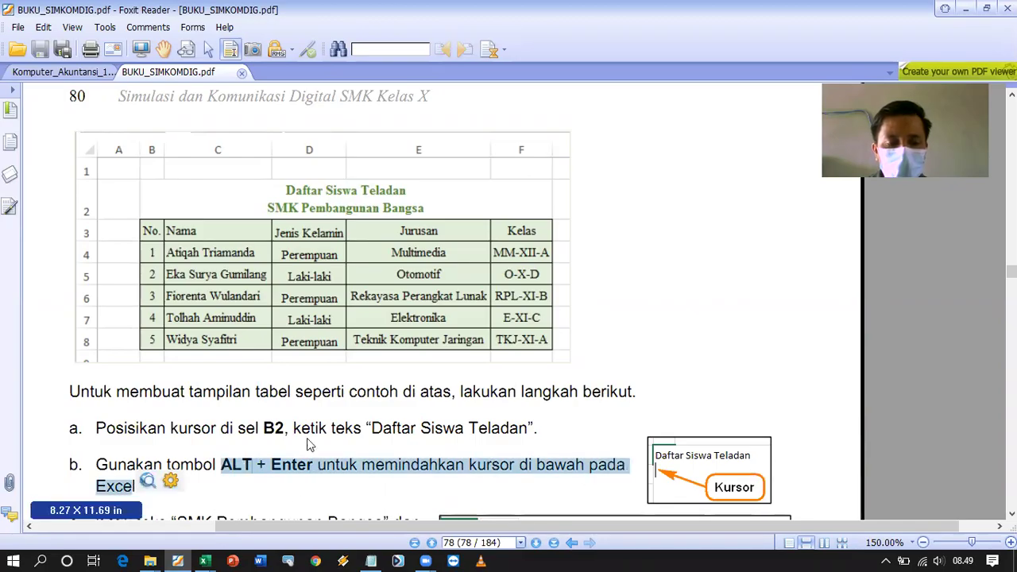
pyautogui.scroll(-3, 379, 405)
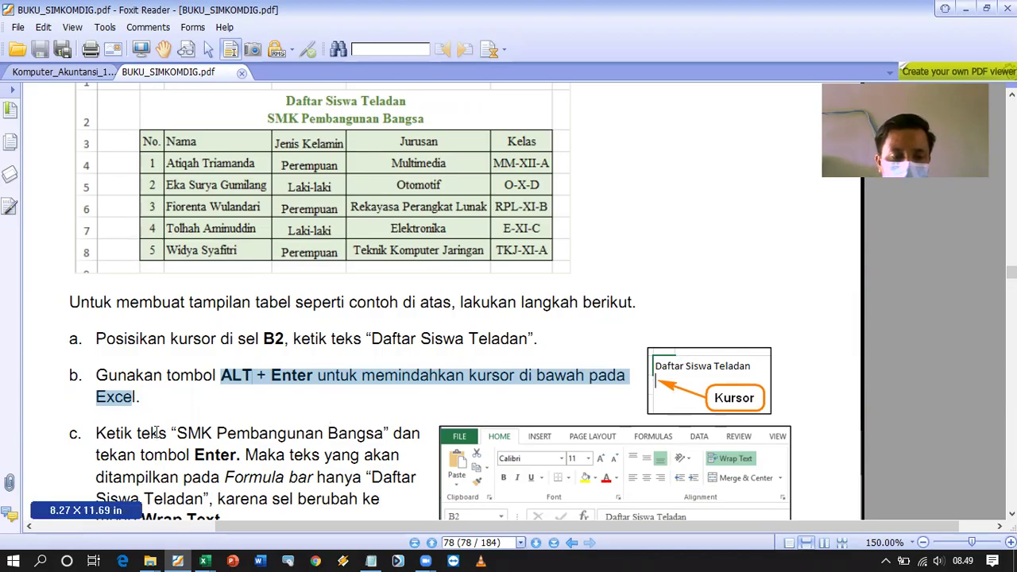
pyautogui.moveTo(177, 434); pyautogui.dragTo(384, 437)
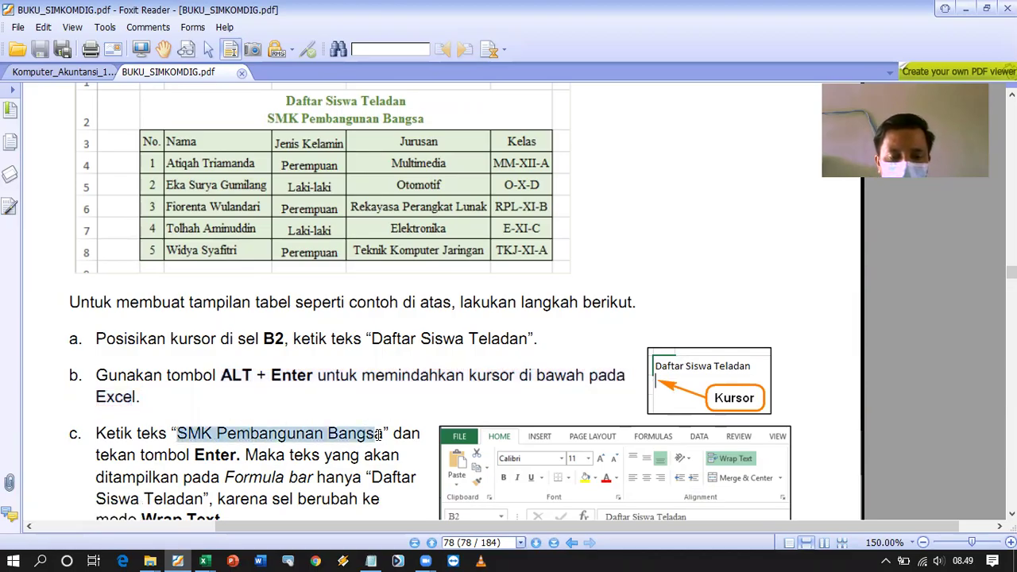
pyautogui.scroll(-1, 384, 436)
pyautogui.scroll(-1, 384, 437)
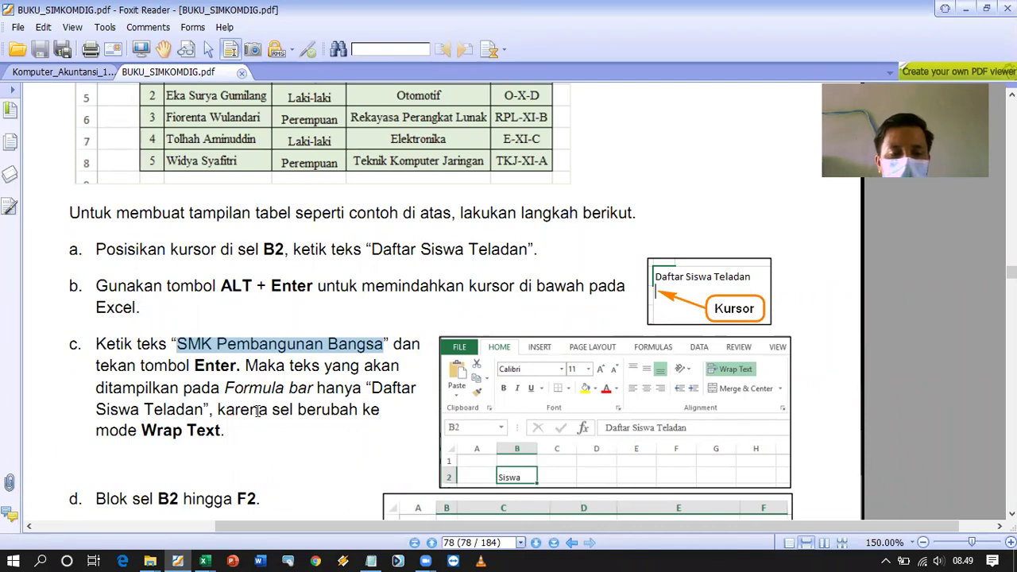
pyautogui.moveTo(142, 430); pyautogui.dragTo(222, 431)
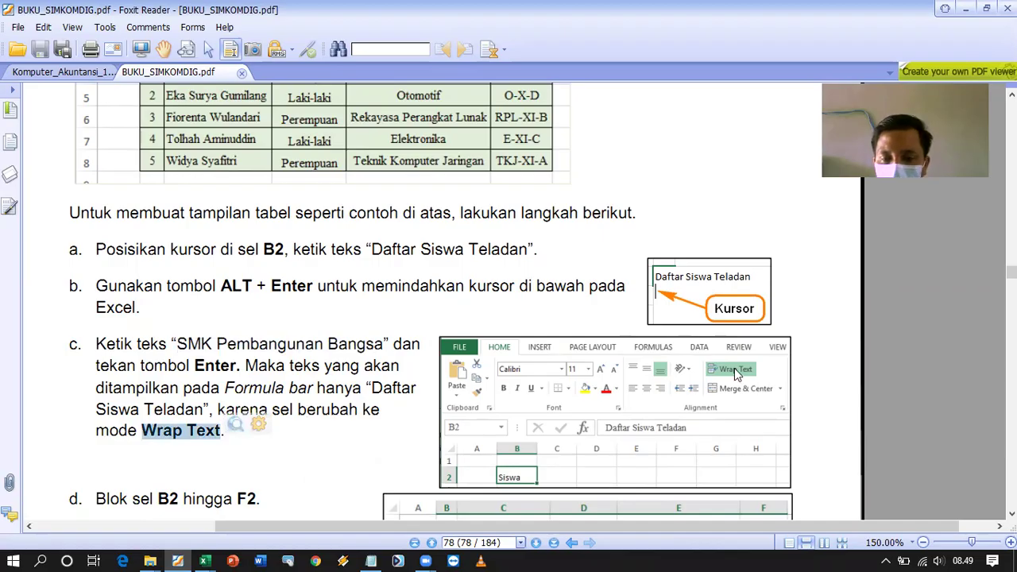
pyautogui.click(183, 550)
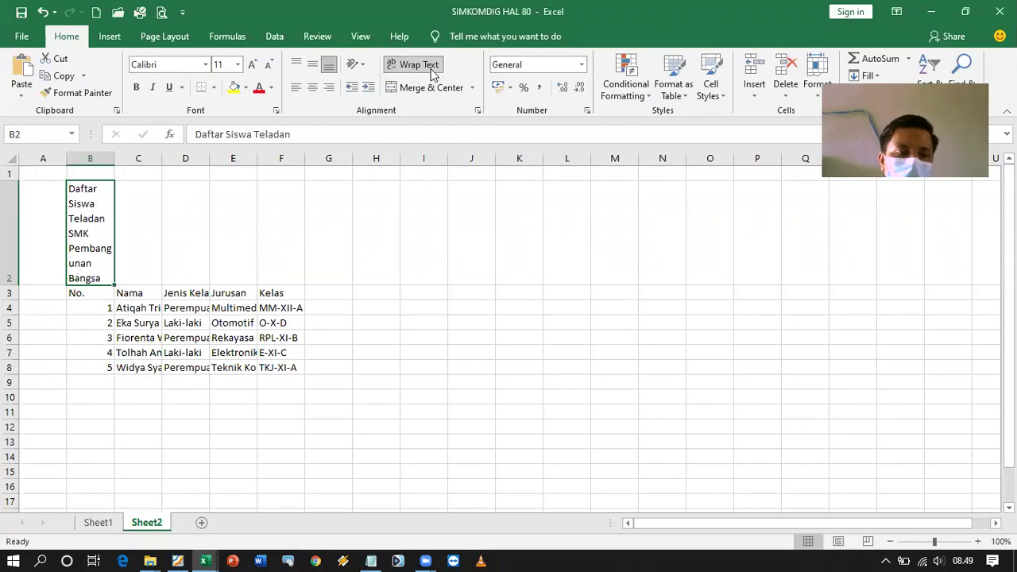
# Look up the B2 to F2 range given in step d of the textbook.
pyautogui.click(177, 561)
pyautogui.scroll(-1, 217, 387)
pyautogui.scroll(-2, 239, 389)
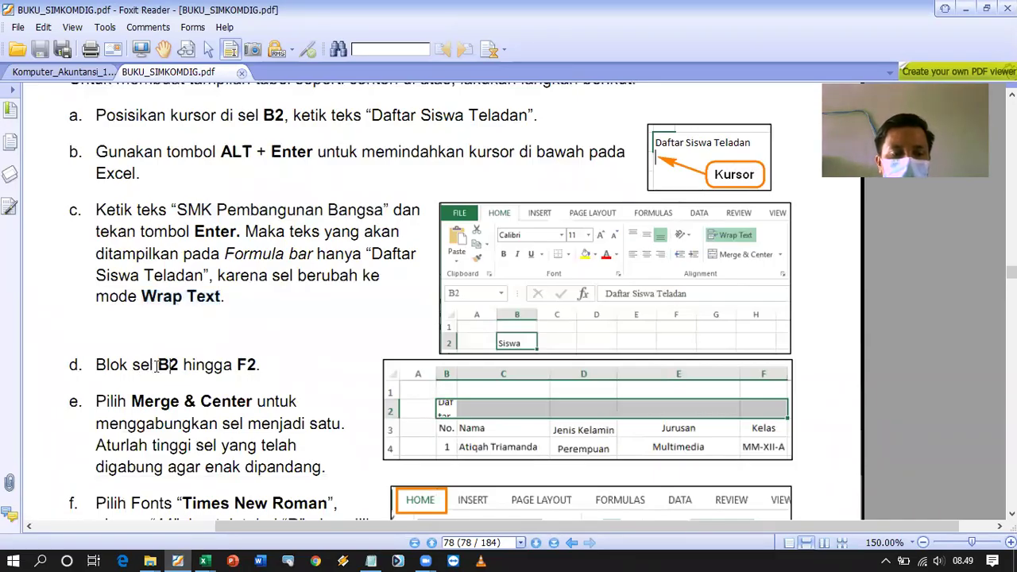
pyautogui.moveTo(158, 365); pyautogui.dragTo(268, 365)
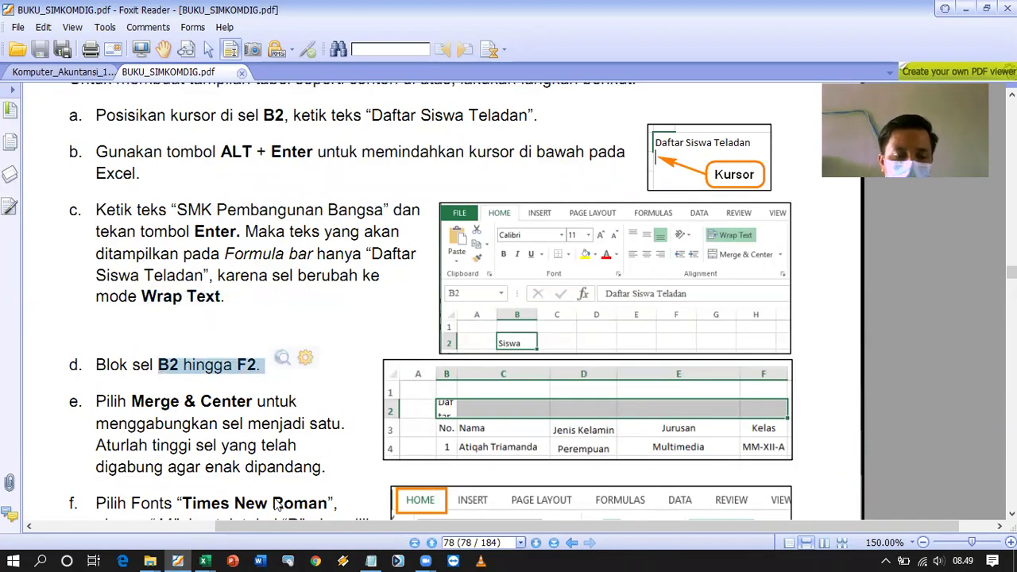
pyautogui.click(178, 561)
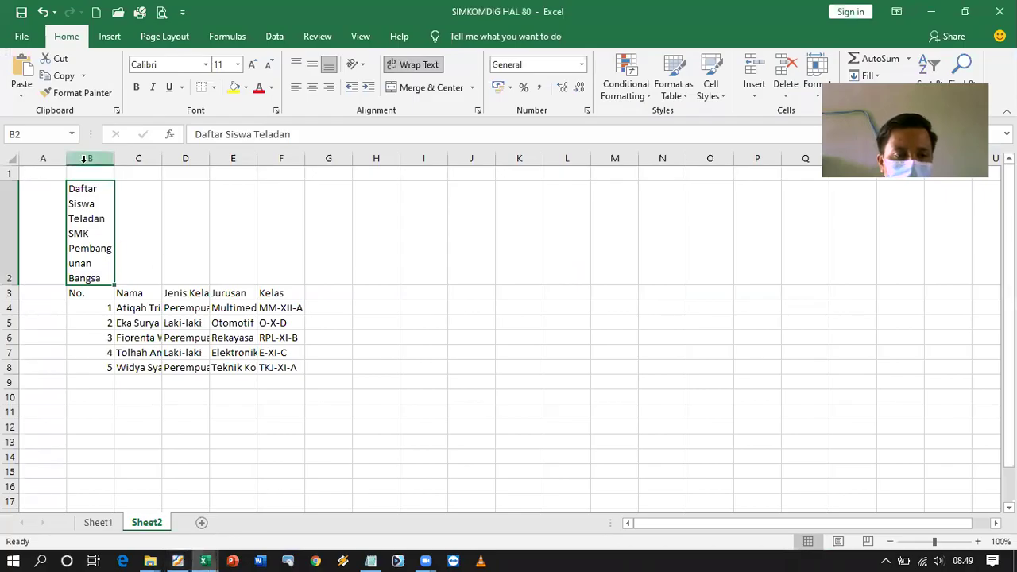
# Select B2:F2 and apply Merge & Center to the title.
pyautogui.moveTo(82, 247); pyautogui.dragTo(273, 247)
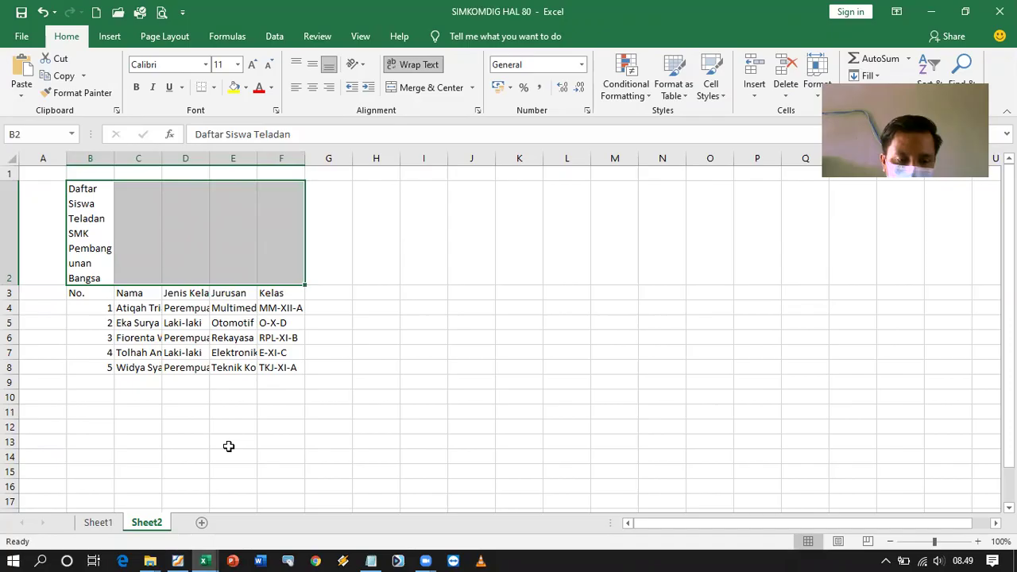
pyautogui.click(178, 561)
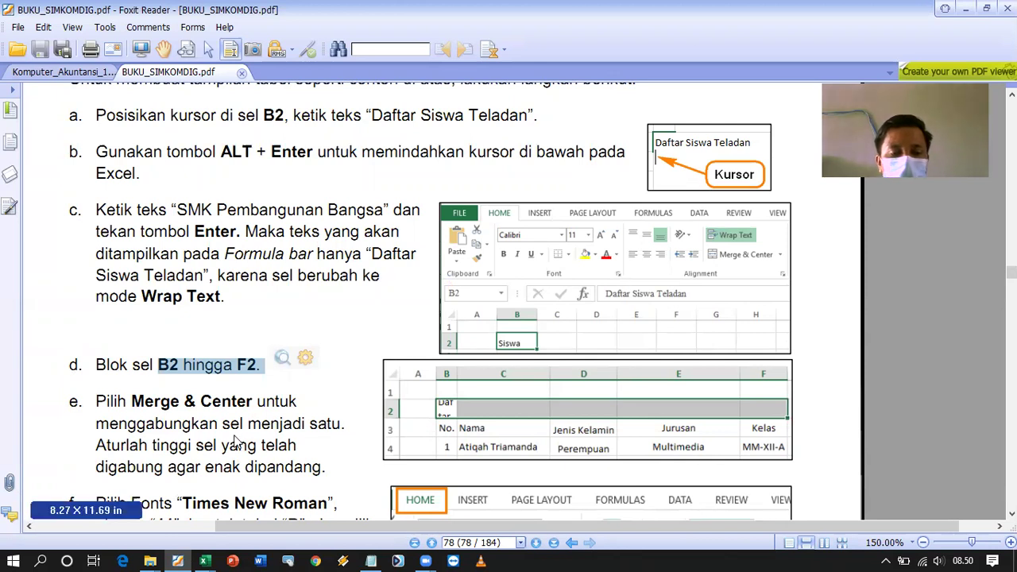
pyautogui.scroll(-3, 344, 431)
pyautogui.click(178, 559)
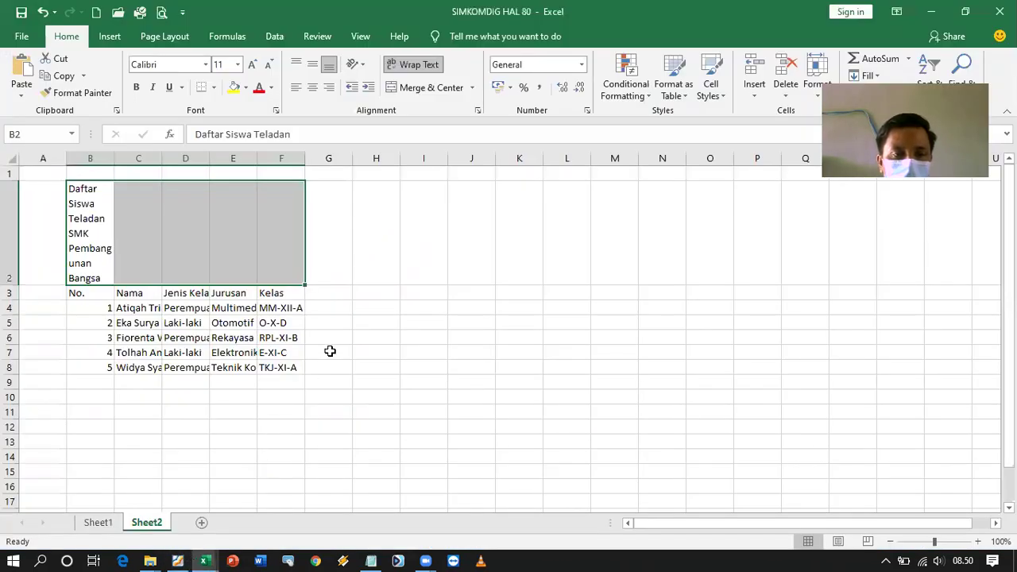
pyautogui.click(441, 91)
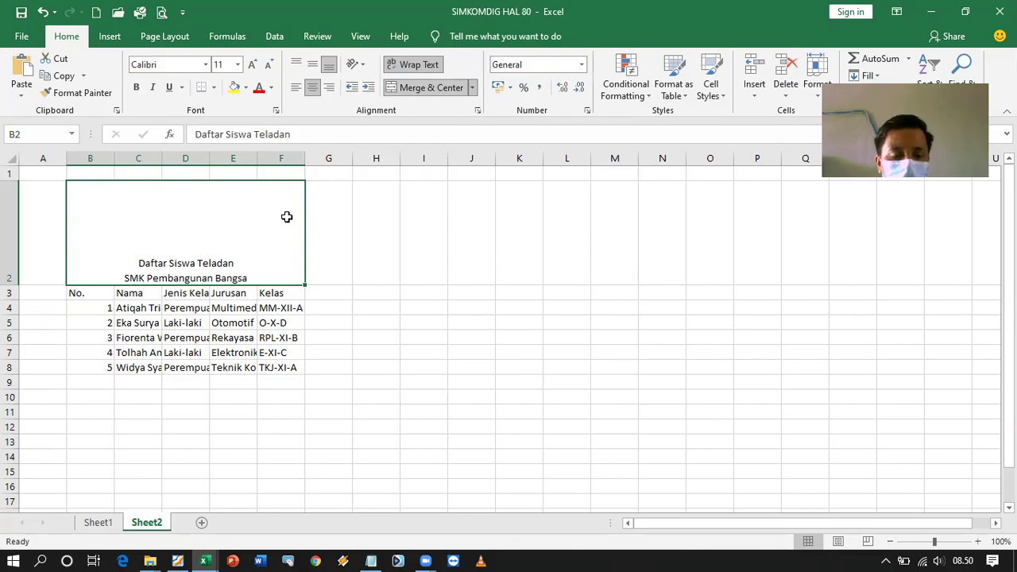
# Read the textbook step about adjusting the row height.
pyautogui.click(177, 560)
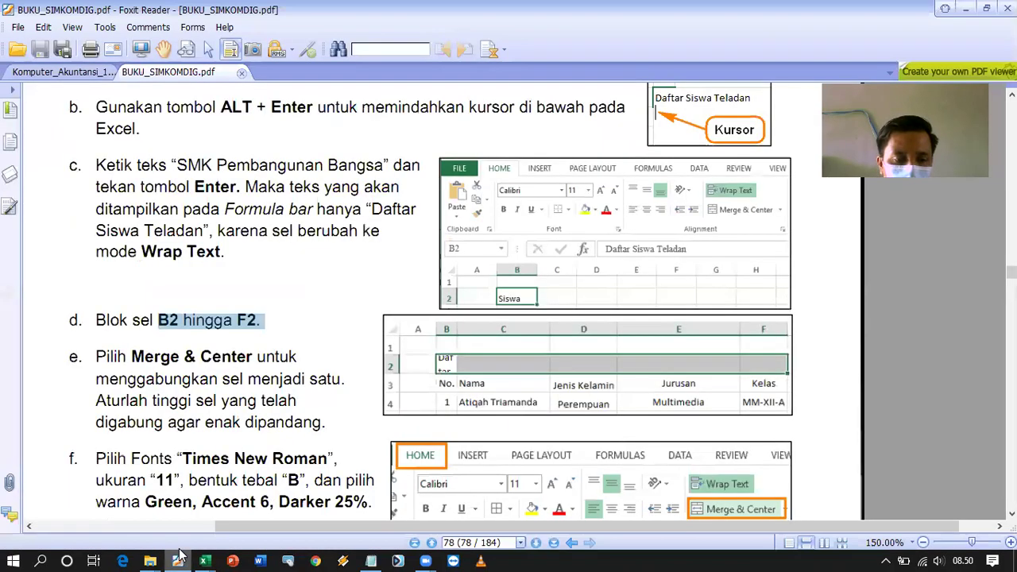
pyautogui.moveTo(97, 401)
pyautogui.mouseDown()
pyautogui.moveTo(224, 402)
pyautogui.moveTo(324, 428)
pyautogui.mouseUp()
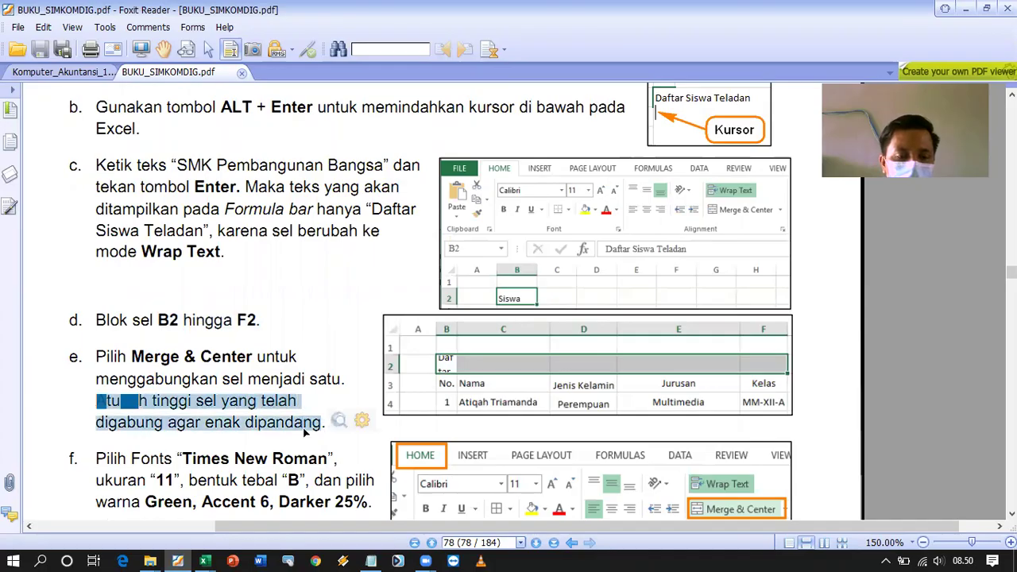
pyautogui.click(286, 425)
# Resize row 2 to about 30 points so both title lines fit.
pyautogui.click(202, 560)
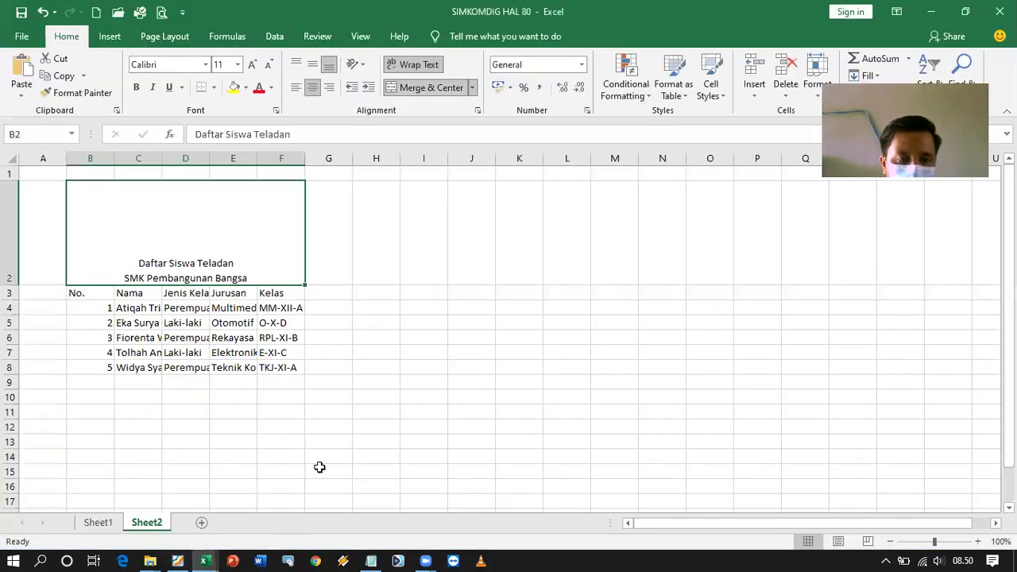
pyautogui.moveTo(11, 285); pyautogui.dragTo(15, 216)
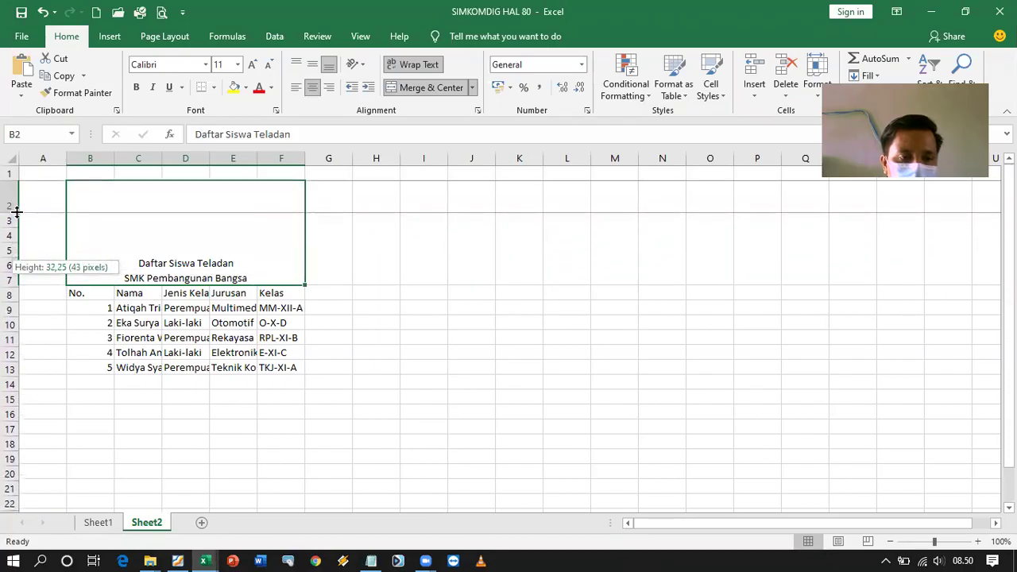
pyautogui.moveTo(15, 216); pyautogui.dragTo(17, 212)
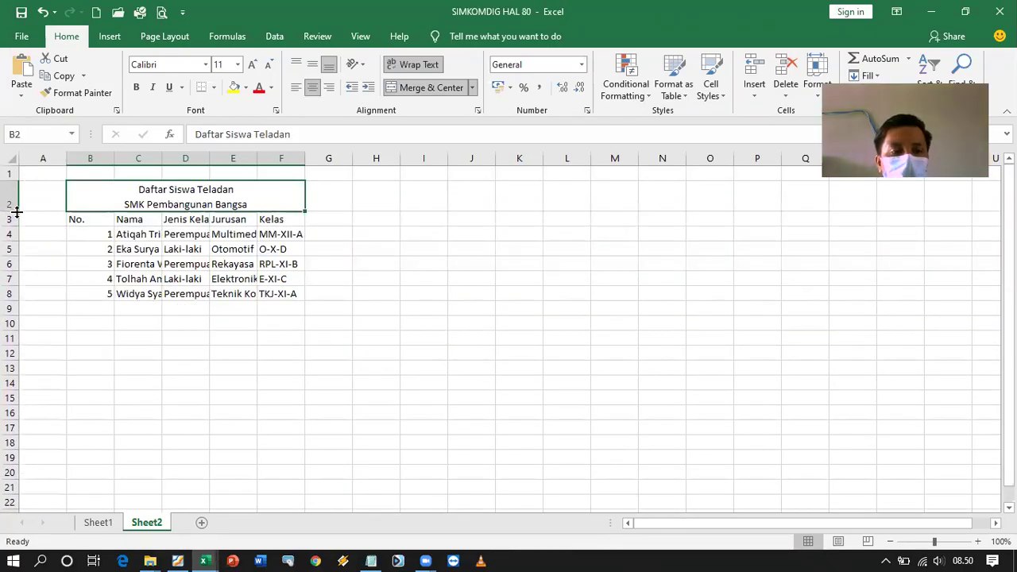
pyautogui.click(43, 12)
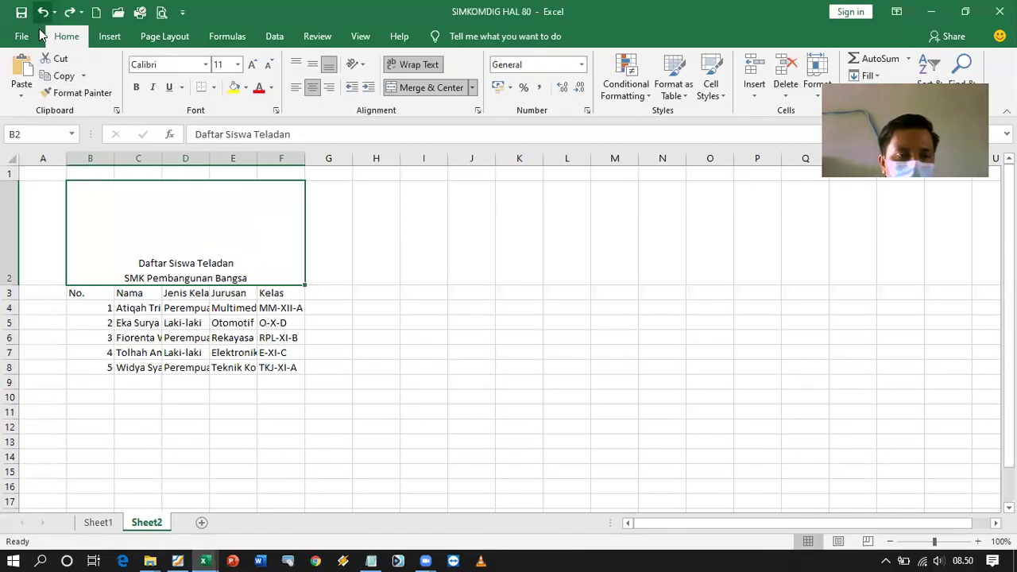
pyautogui.doubleClick(10, 282)
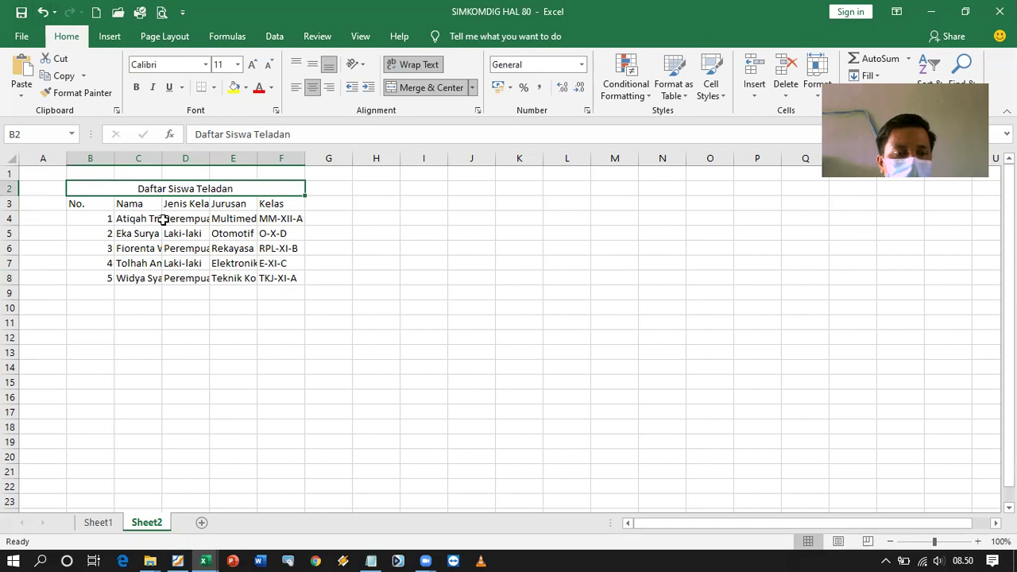
pyautogui.moveTo(10, 196); pyautogui.dragTo(8, 214)
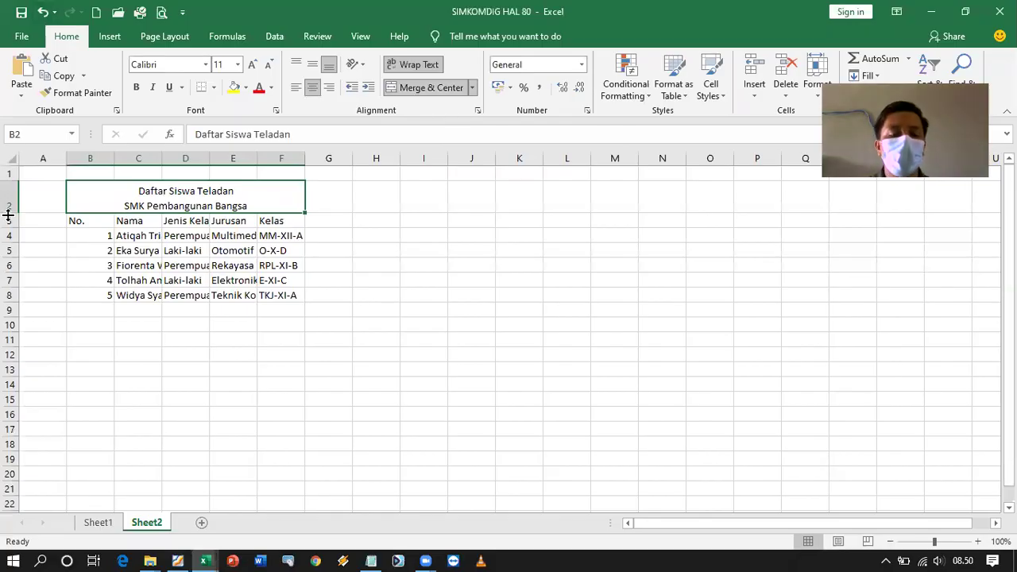
# Scroll the PDF textbook down to steps f and g on title font and borders.
pyautogui.click(177, 561)
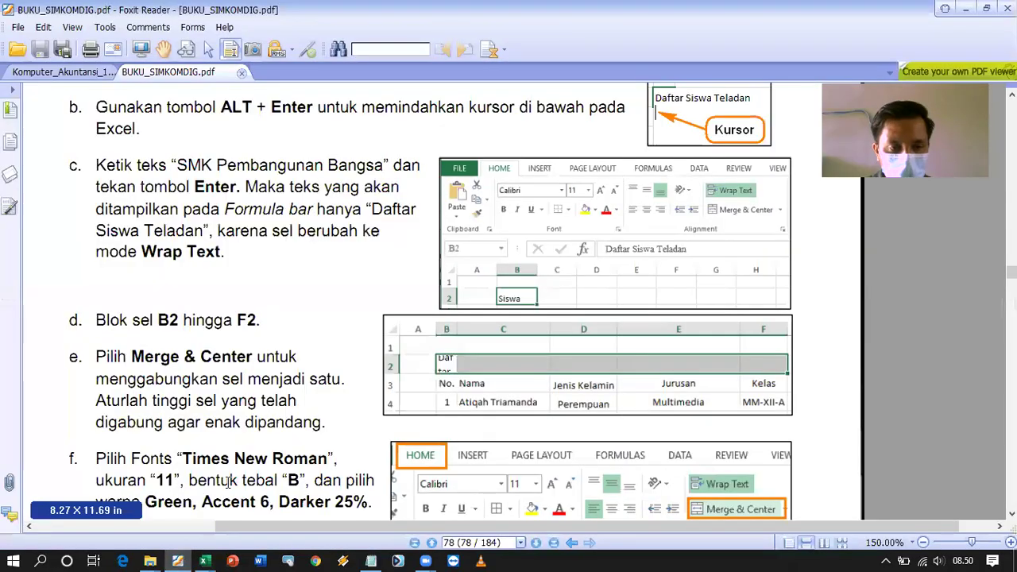
pyautogui.scroll(-2, 275, 418)
pyautogui.scroll(-2, 275, 418)
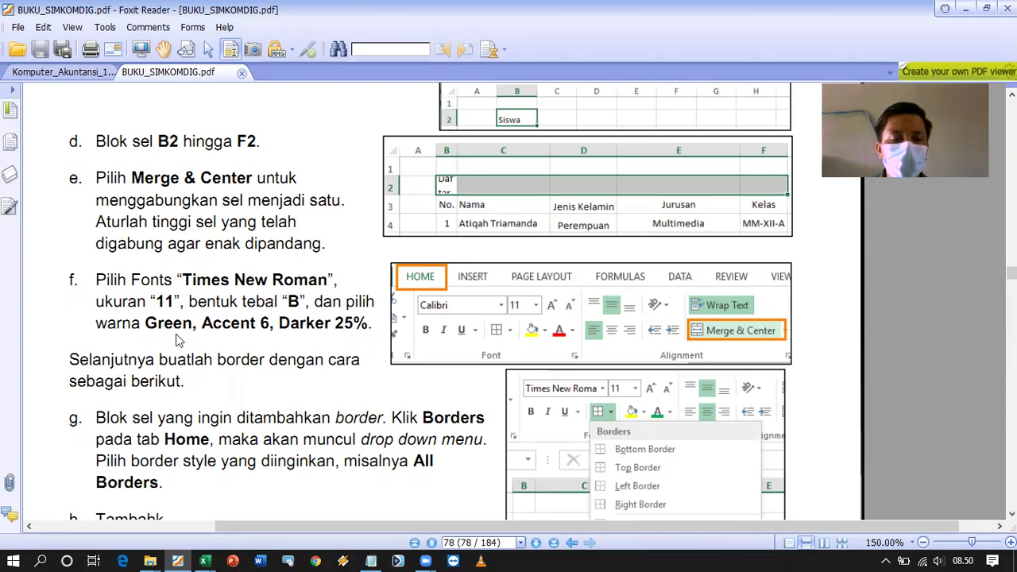
# Set the merged title's font to Times New Roman.
pyautogui.click(204, 561)
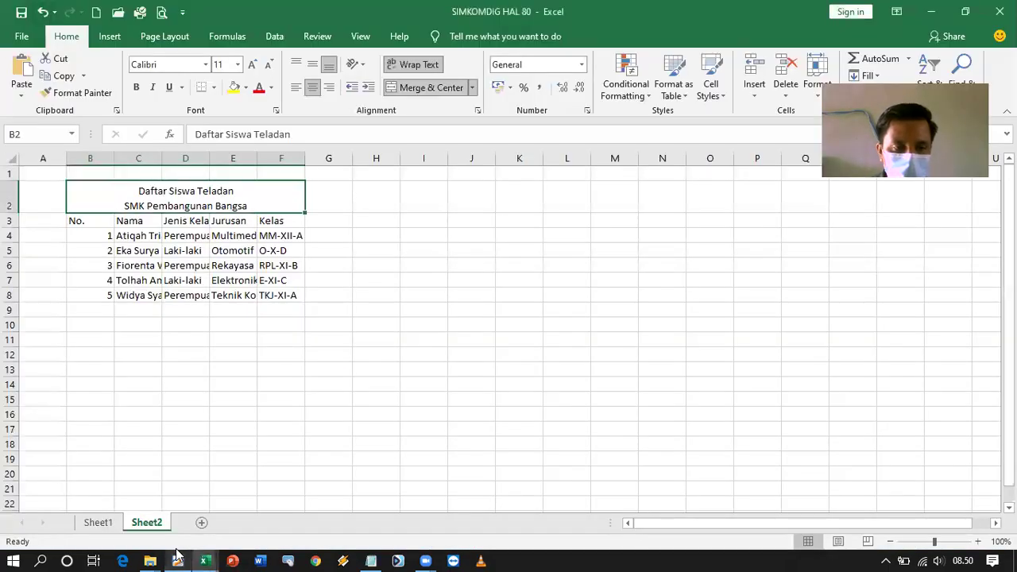
pyautogui.click(206, 66)
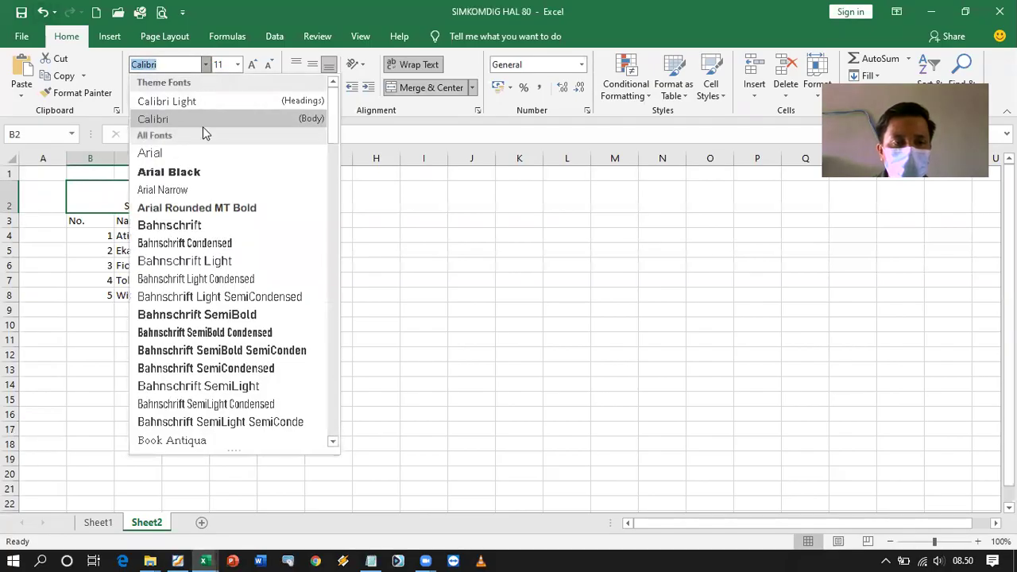
pyautogui.scroll(-7, 230, 347)
pyautogui.scroll(-7, 229, 347)
pyautogui.scroll(-8, 230, 348)
pyautogui.scroll(-7, 229, 347)
pyautogui.scroll(-7, 230, 347)
pyautogui.scroll(-1, 230, 348)
pyautogui.scroll(1, 230, 348)
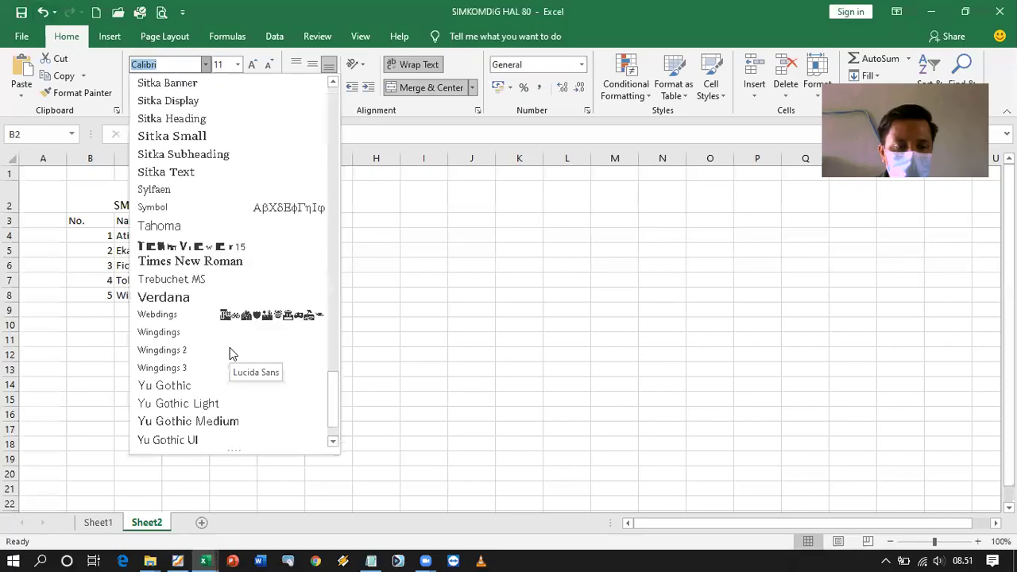
pyautogui.scroll(2, 231, 353)
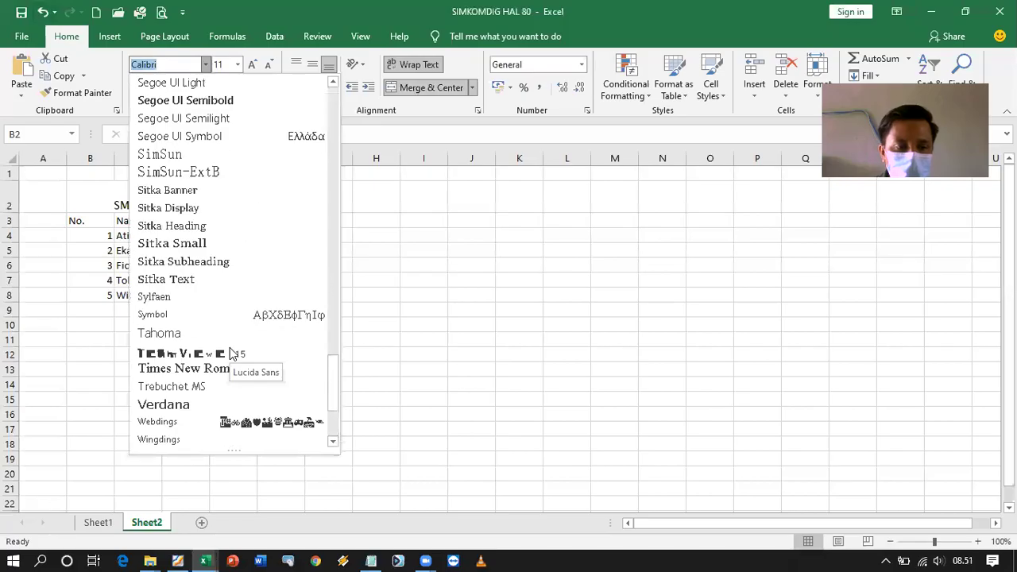
pyautogui.click(182, 369)
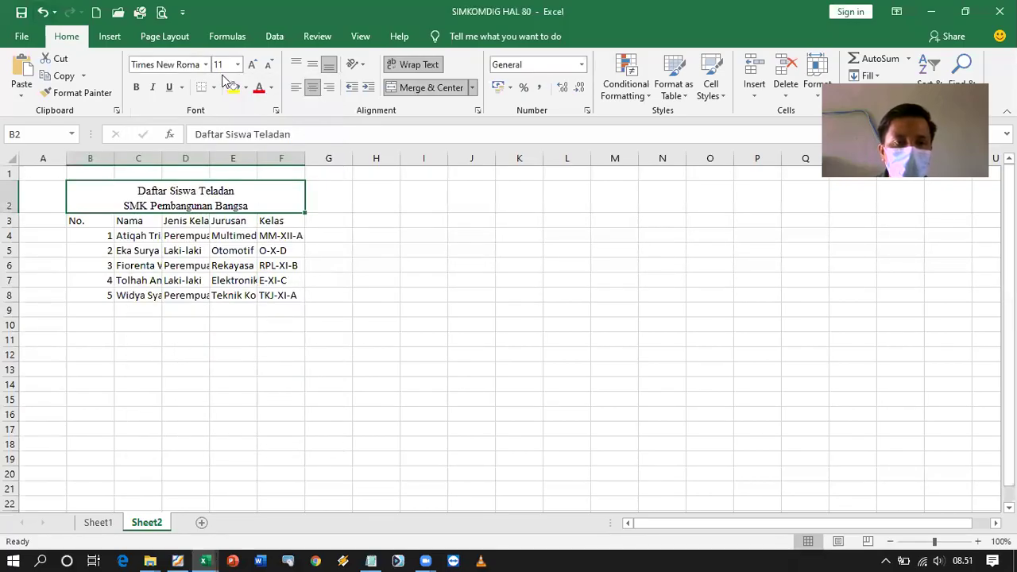
# Make the title bold and colour it green.
pyautogui.click(138, 88)
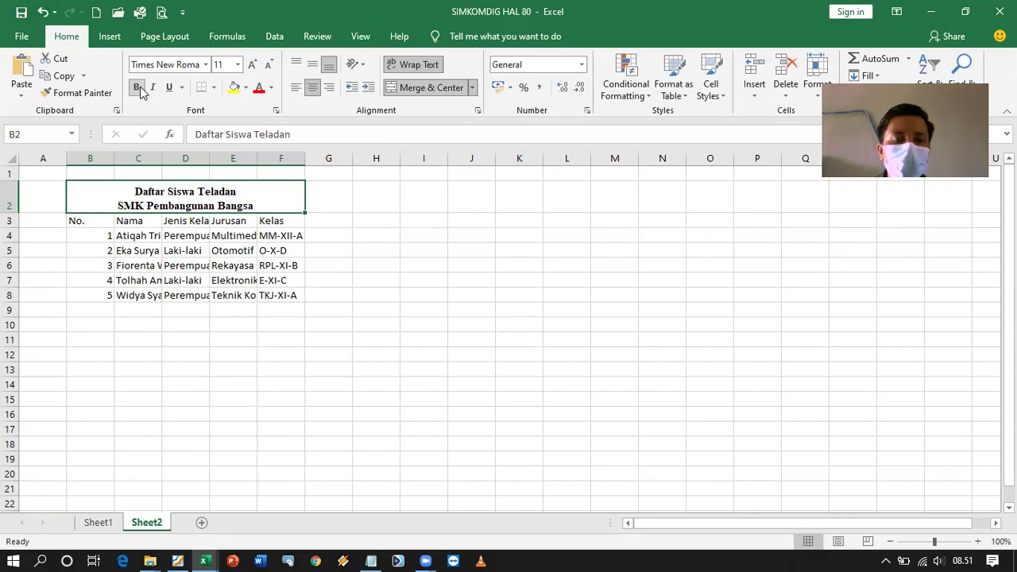
pyautogui.click(272, 88)
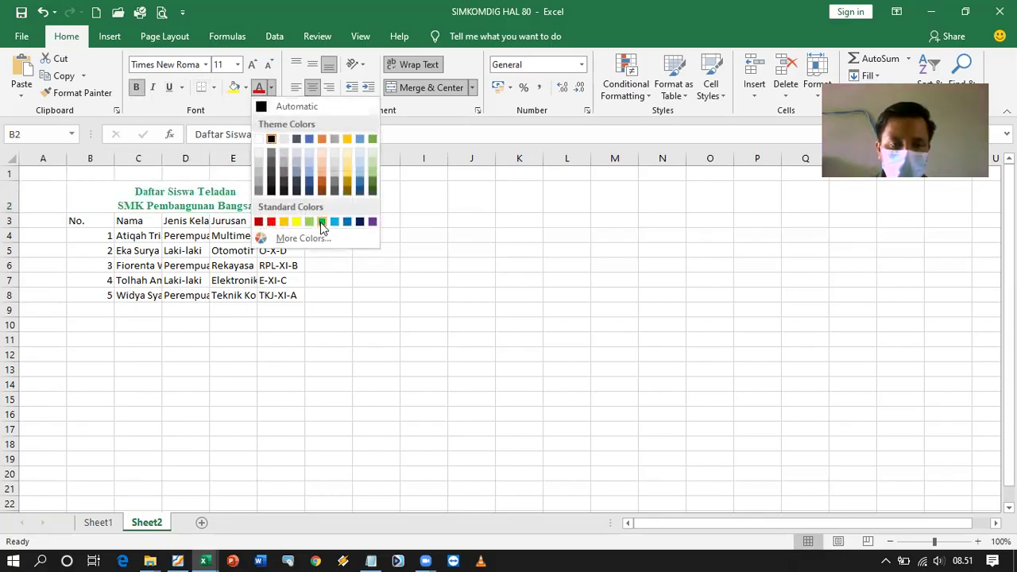
pyautogui.click(322, 223)
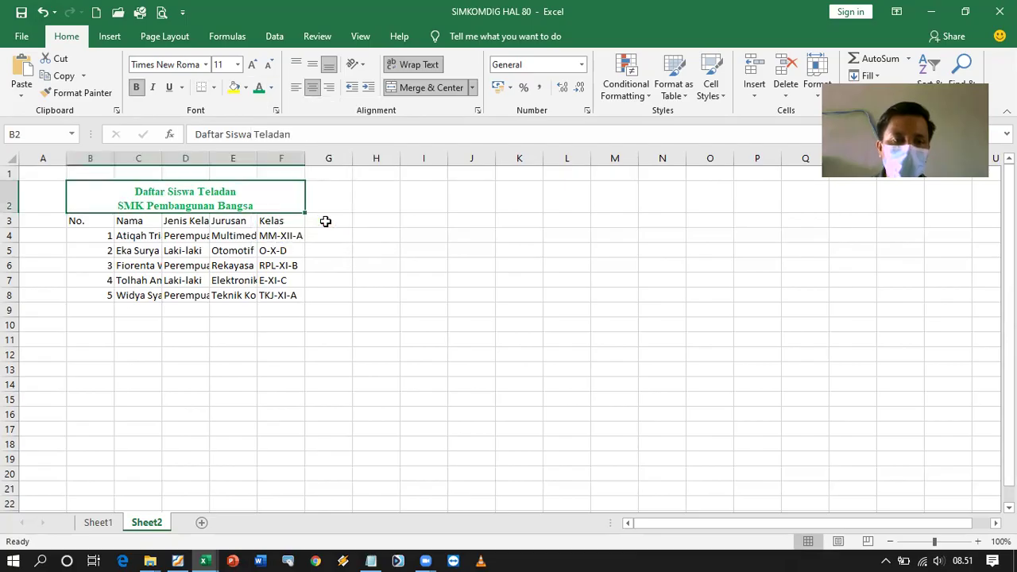
pyautogui.click(181, 560)
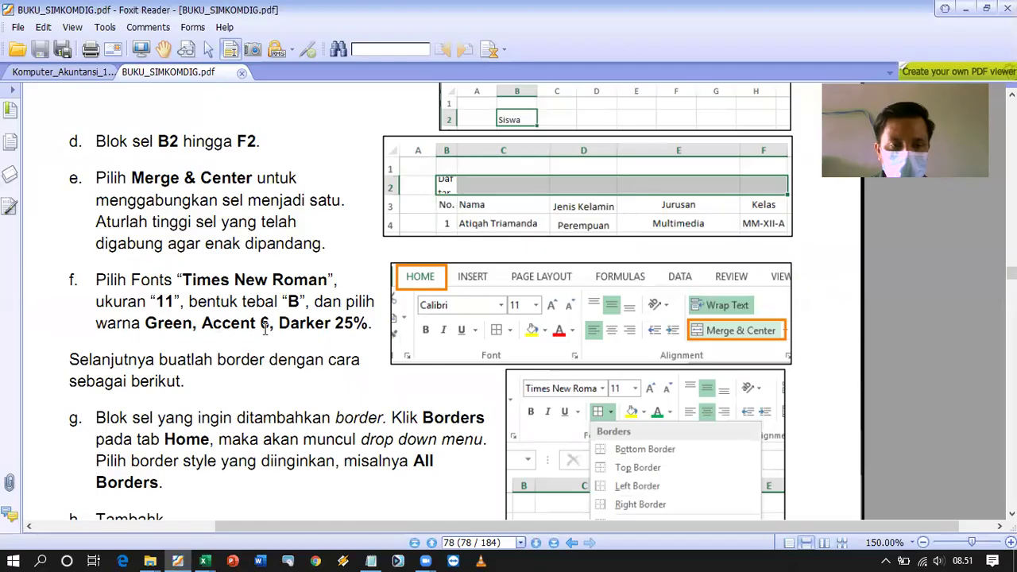
pyautogui.click(205, 561)
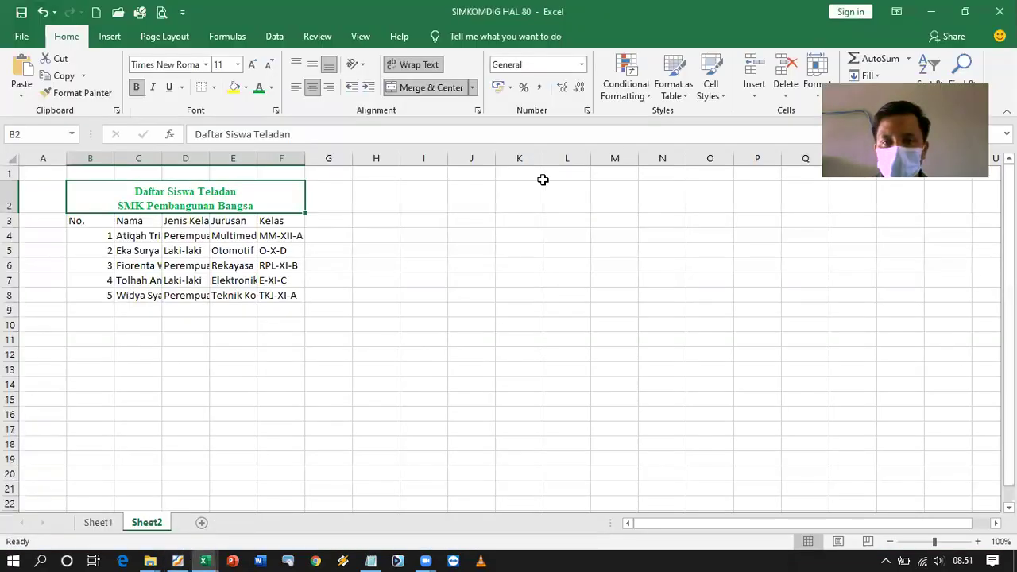
# Give B2:F2 a light green fill using the 20% - Accent6 cell style.
pyautogui.click(721, 95)
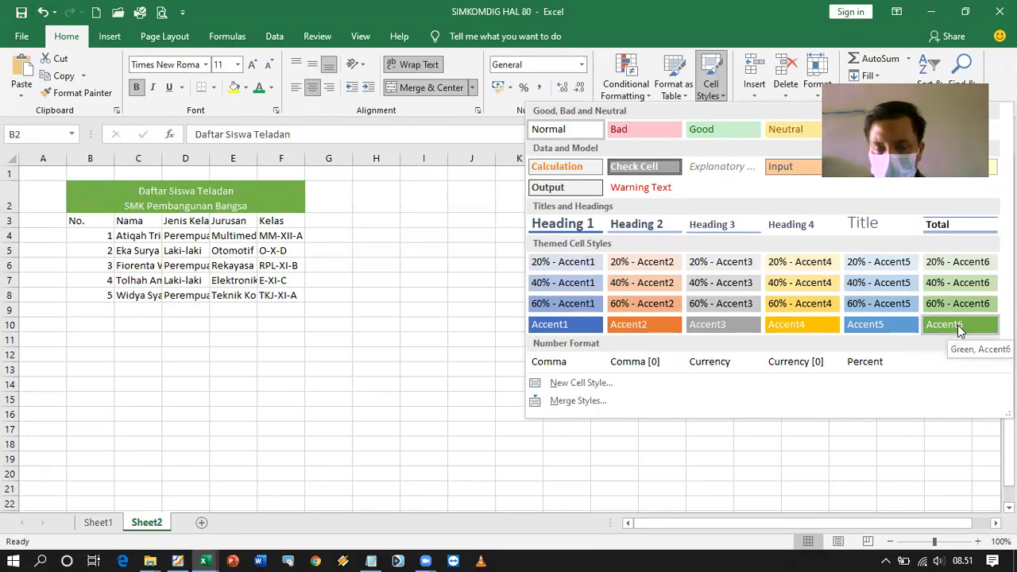
pyautogui.click(971, 266)
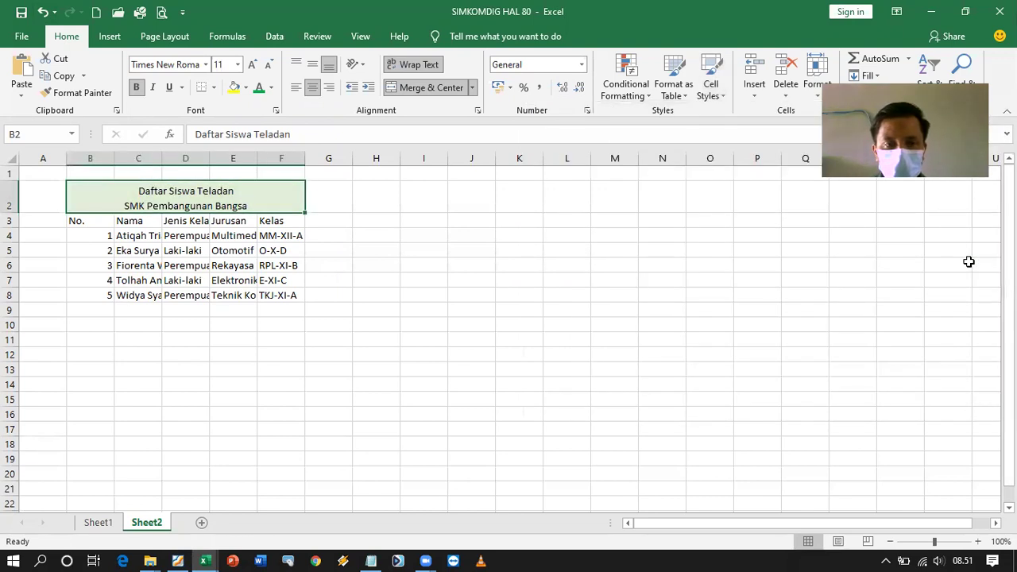
# In the PDF, highlight step f's text calling for bold, size 11 Times New Roman in Green, Accent 6, Darker 25%.
pyautogui.click(178, 561)
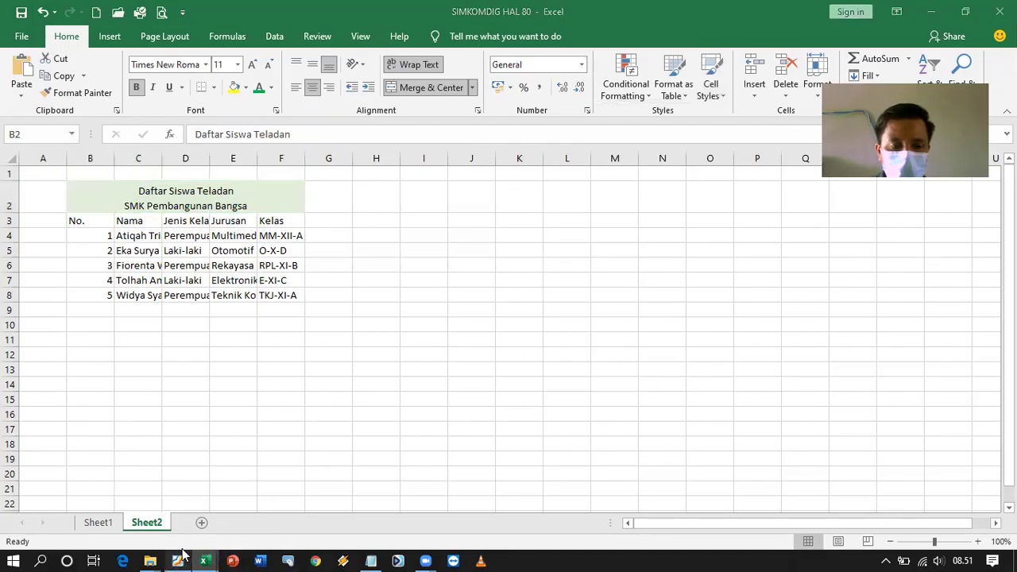
pyautogui.scroll(5, 221, 379)
pyautogui.scroll(3, 221, 379)
pyautogui.scroll(4, 221, 379)
pyautogui.scroll(-4, 221, 379)
pyautogui.scroll(-5, 221, 379)
pyautogui.scroll(-2, 239, 382)
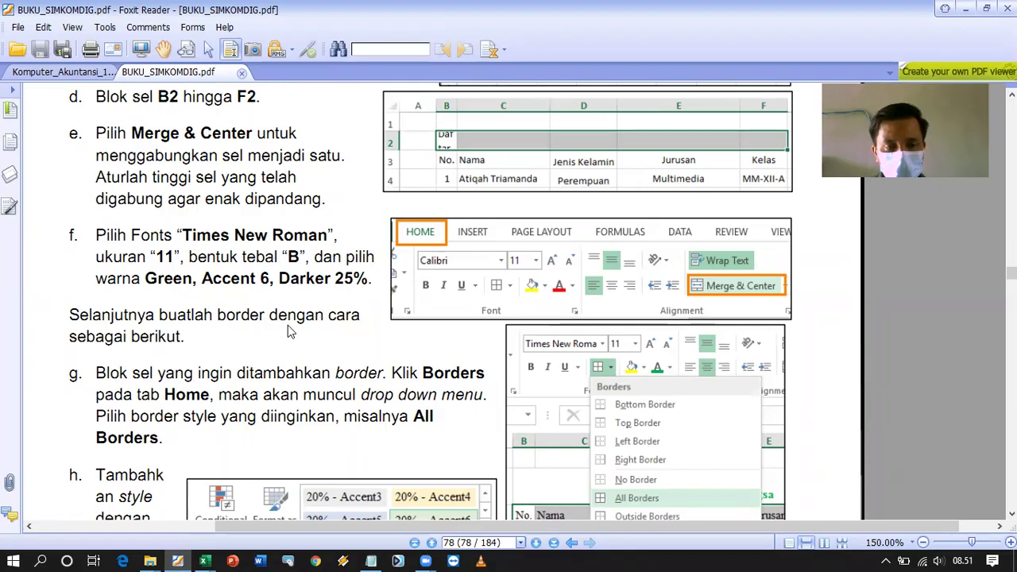
pyautogui.scroll(-2, 291, 332)
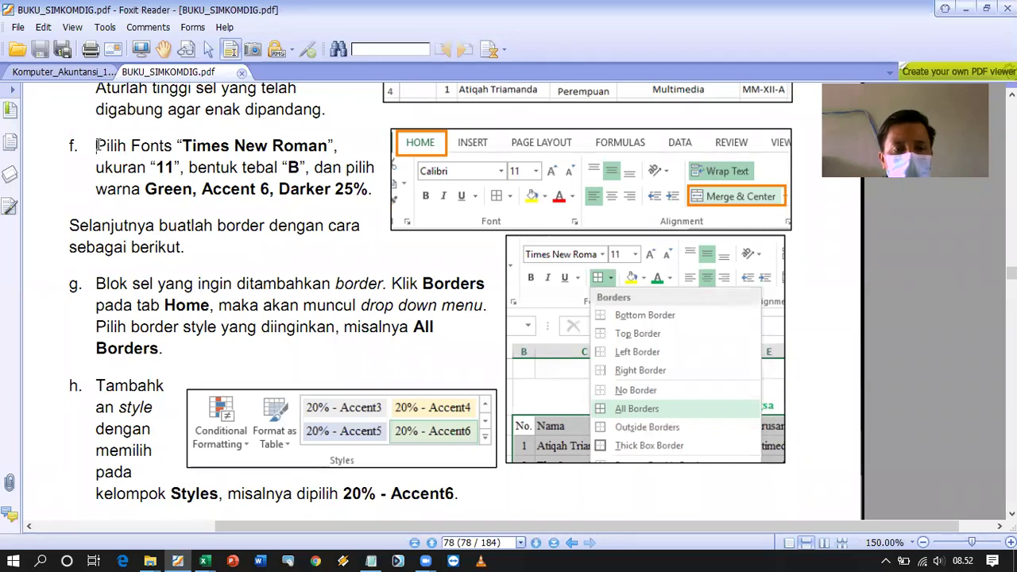
pyautogui.moveTo(97, 145); pyautogui.dragTo(370, 194)
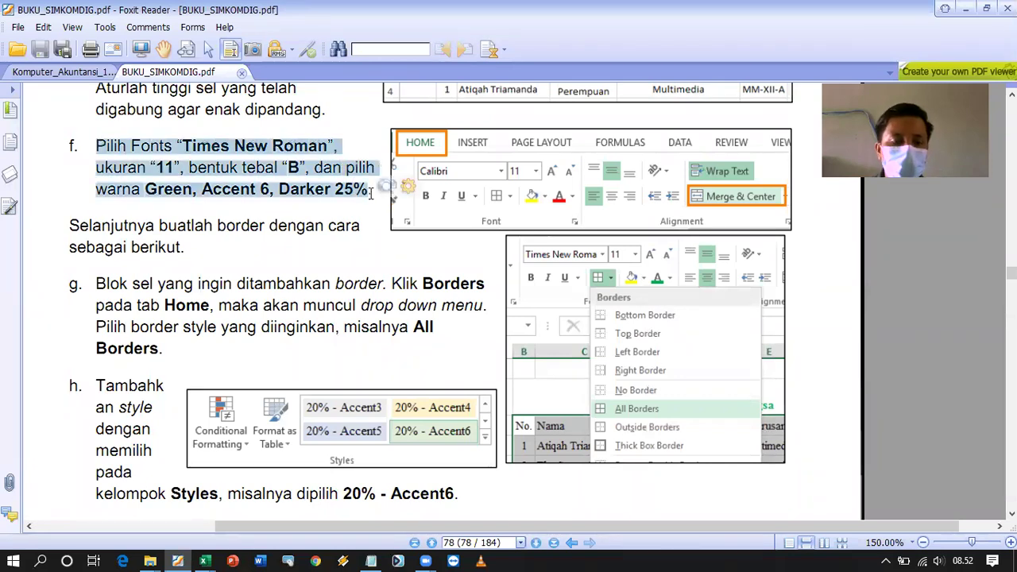
pyautogui.click(203, 561)
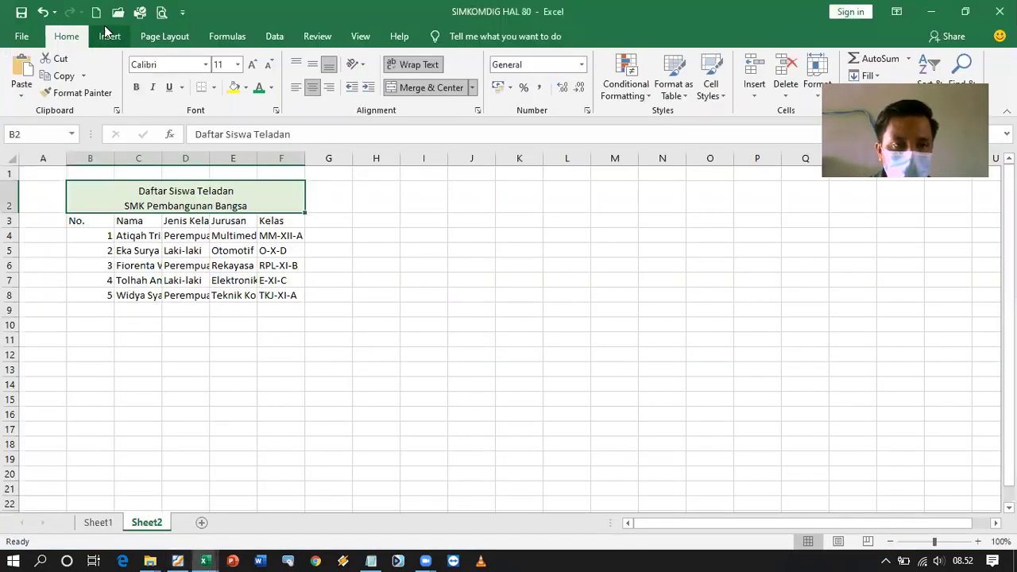
# Undo the title's style change, then apply the 20% - Accent6 cell style to B3:F8.
pyautogui.click(43, 12)
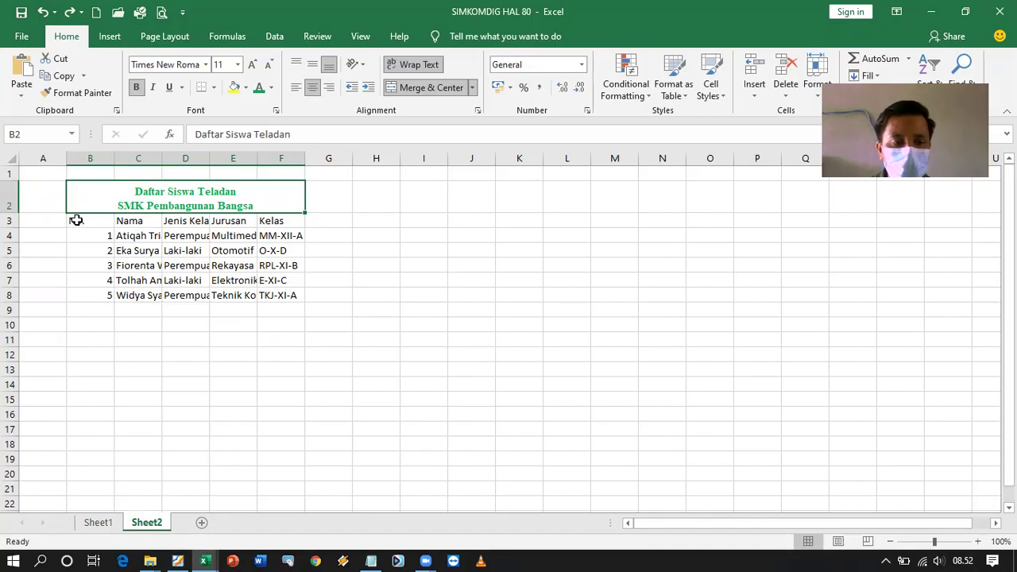
pyautogui.moveTo(76, 221); pyautogui.dragTo(287, 294)
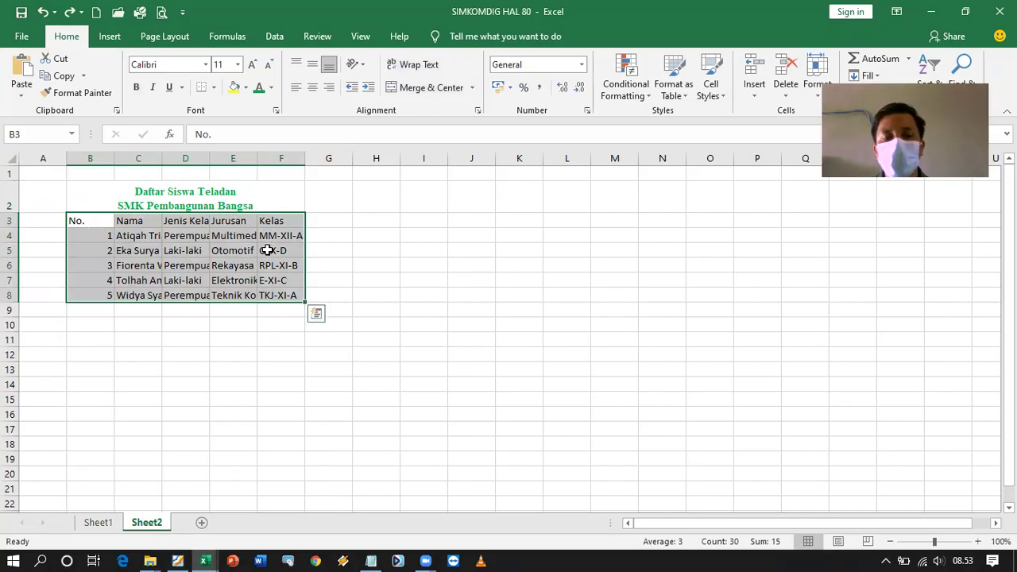
pyautogui.click(723, 99)
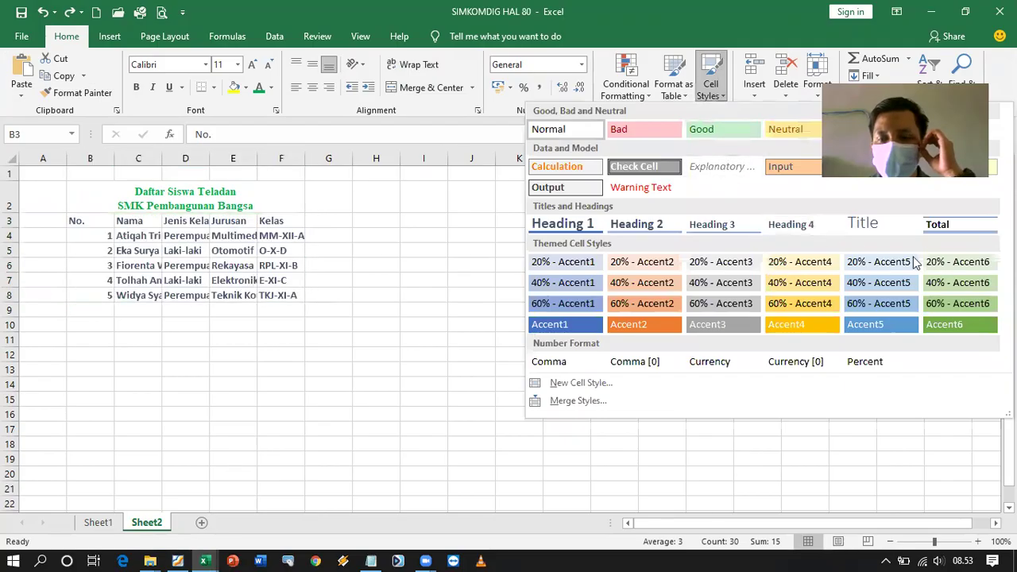
pyautogui.click(982, 262)
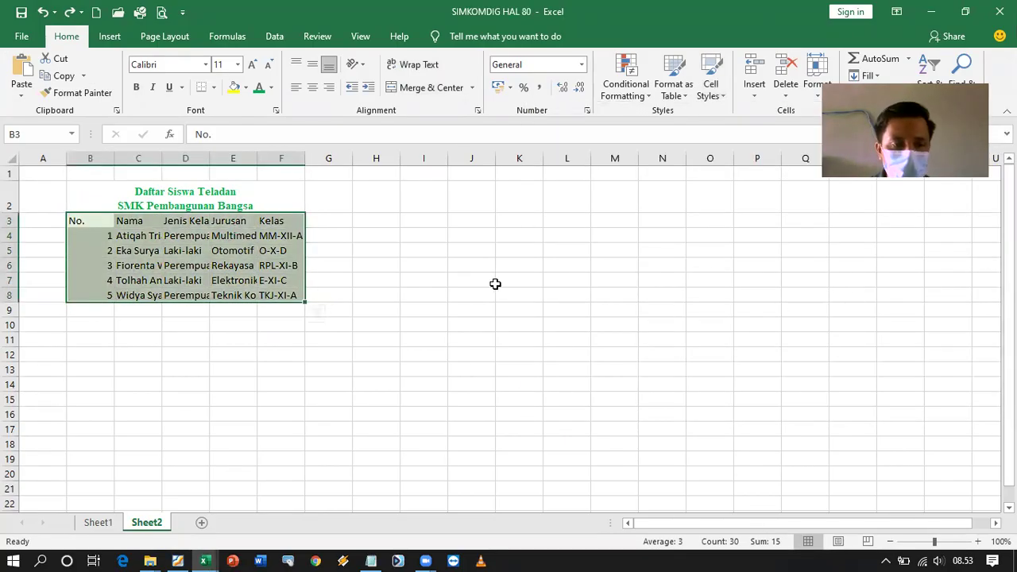
# Reread step g's All Borders instructions in the tutorial PDF.
pyautogui.click(199, 554)
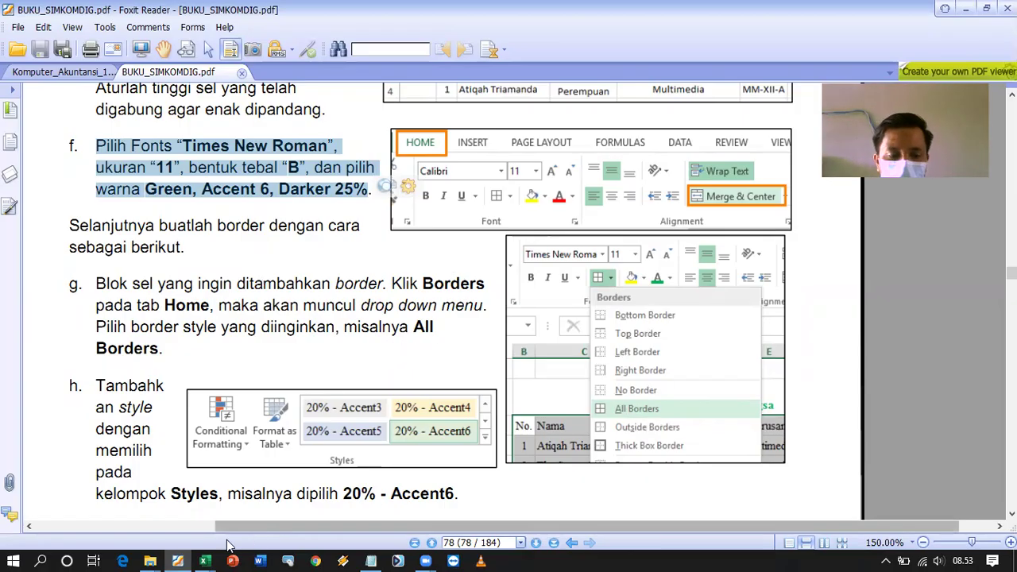
pyautogui.click(205, 559)
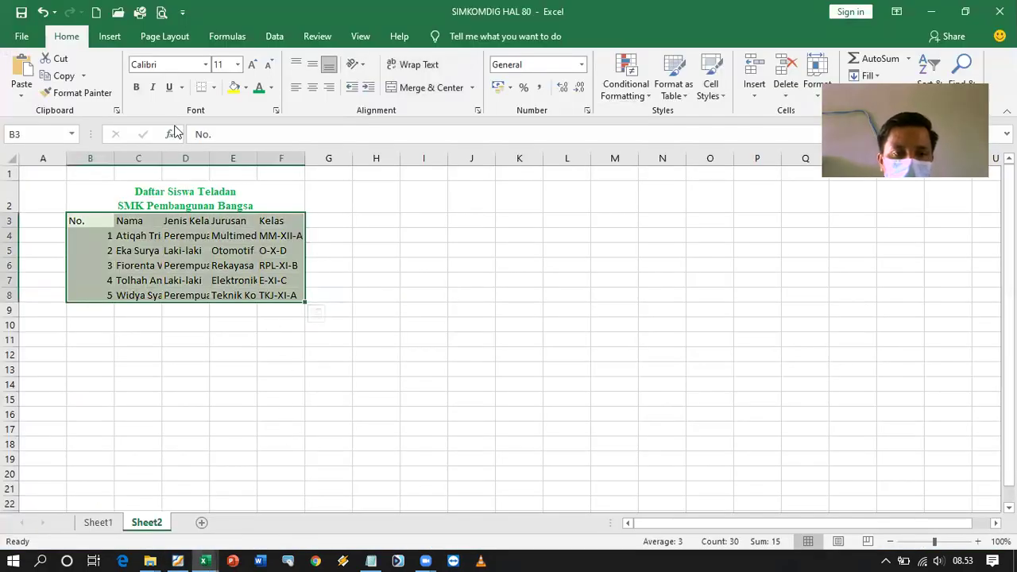
# Apply All Borders to the student table B3:F8 and deselect it to check the borders.
pyautogui.click(213, 88)
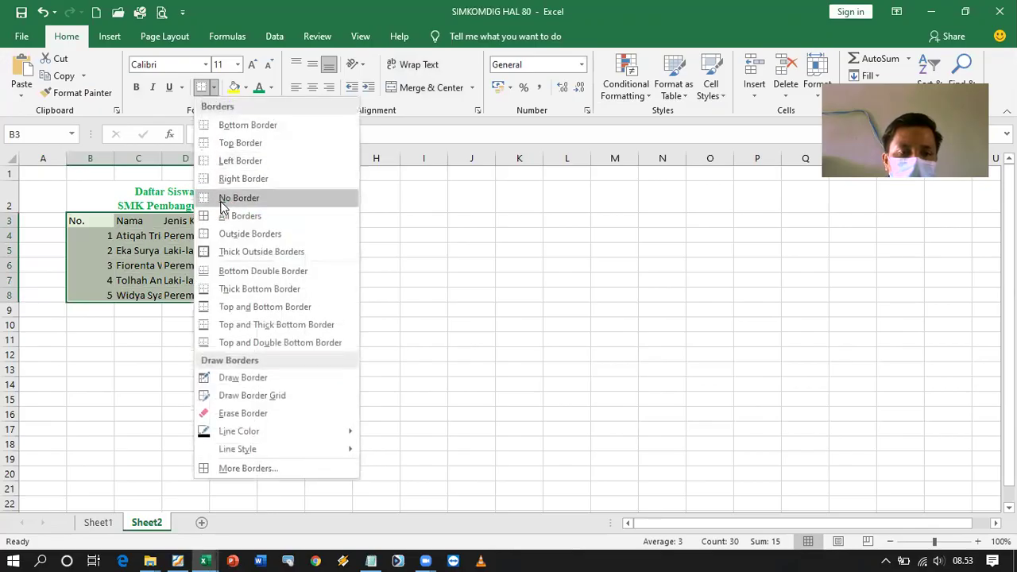
pyautogui.click(281, 216)
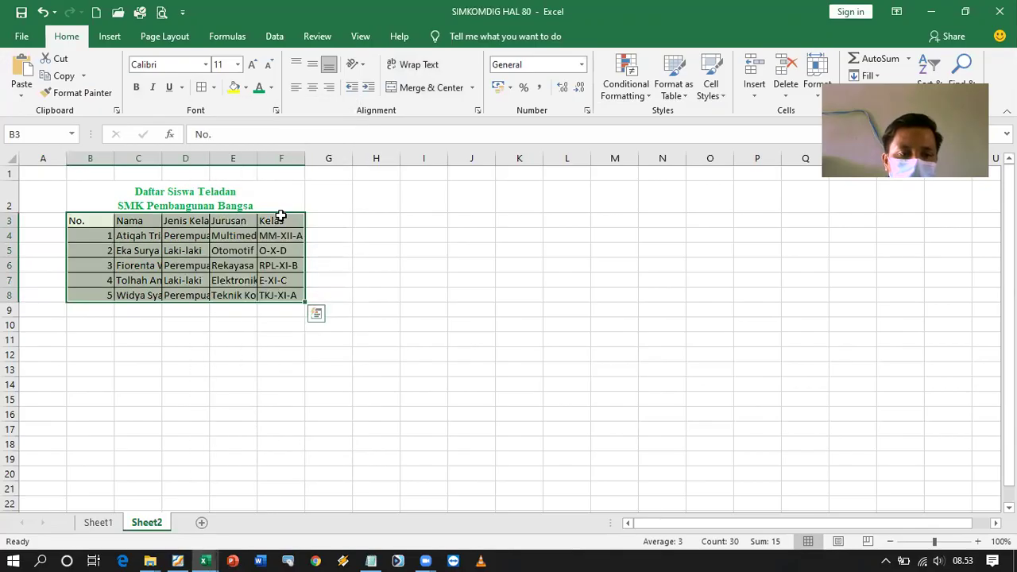
pyautogui.click(434, 262)
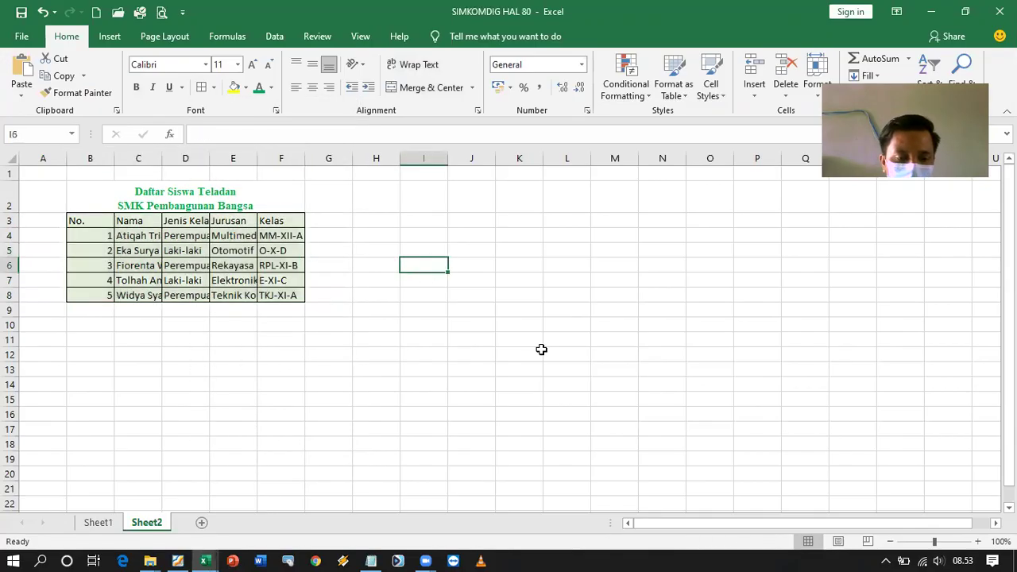
pyautogui.click(177, 561)
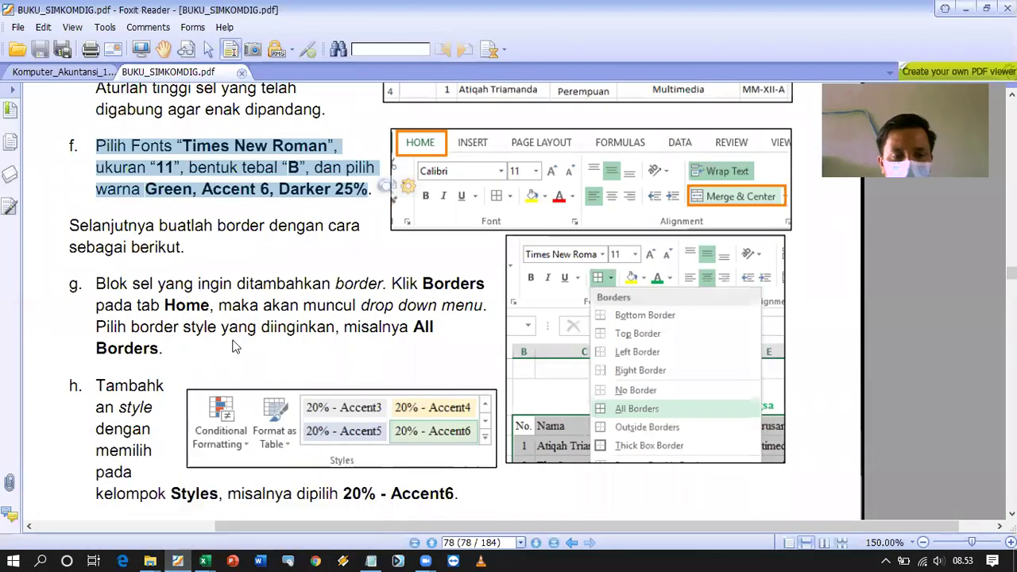
# Scroll the tutorial past step h to section 4, Format Nomor, on page 81.
pyautogui.scroll(-1, 240, 336)
pyautogui.scroll(-1, 235, 306)
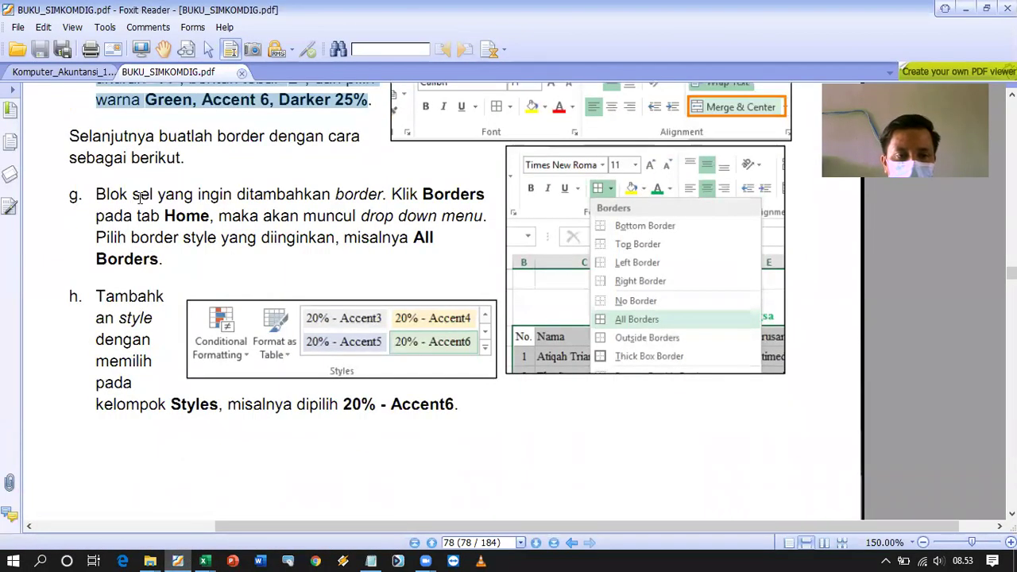
pyautogui.scroll(-3, 258, 310)
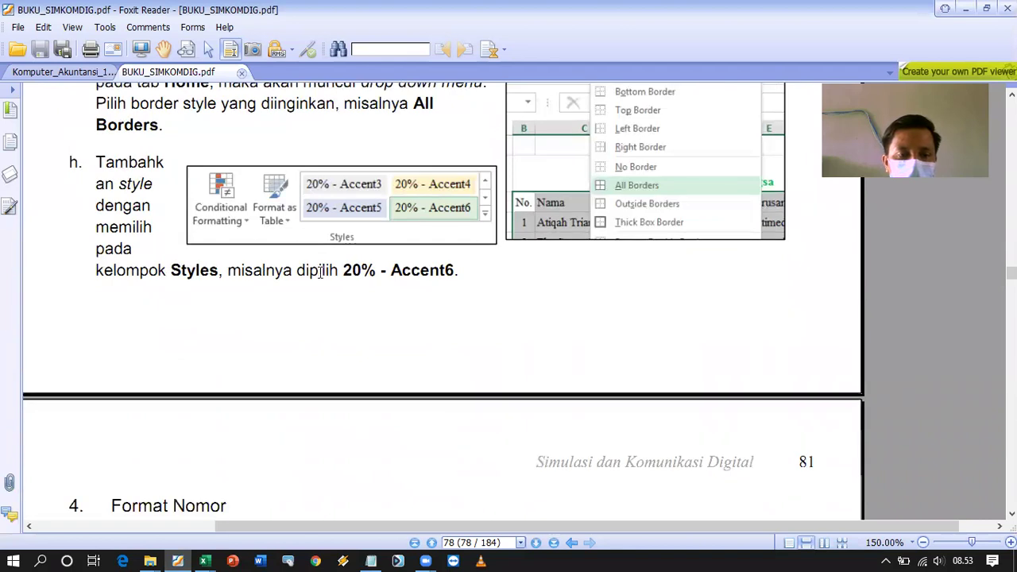
pyautogui.scroll(-2, 342, 327)
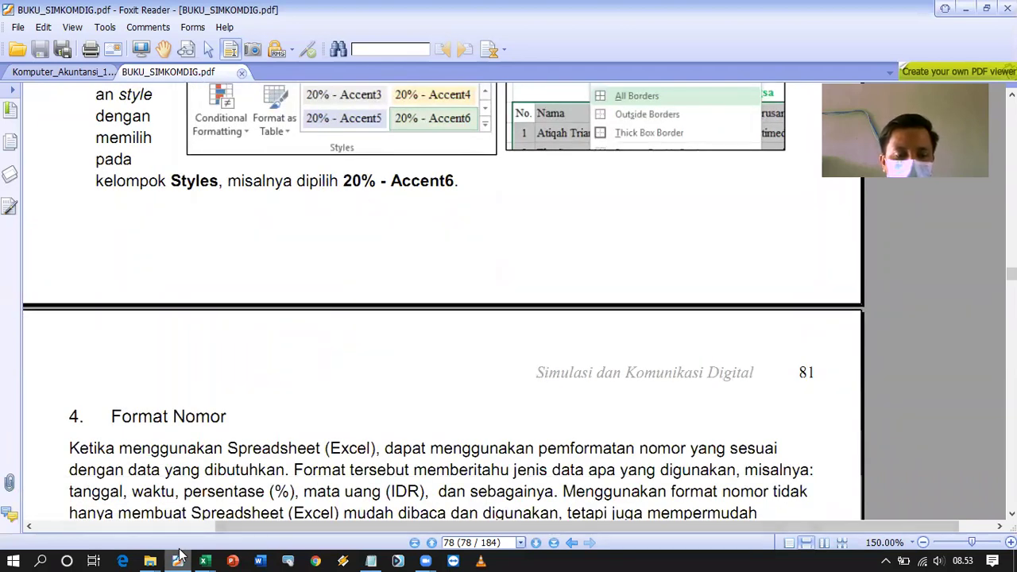
pyautogui.click(204, 561)
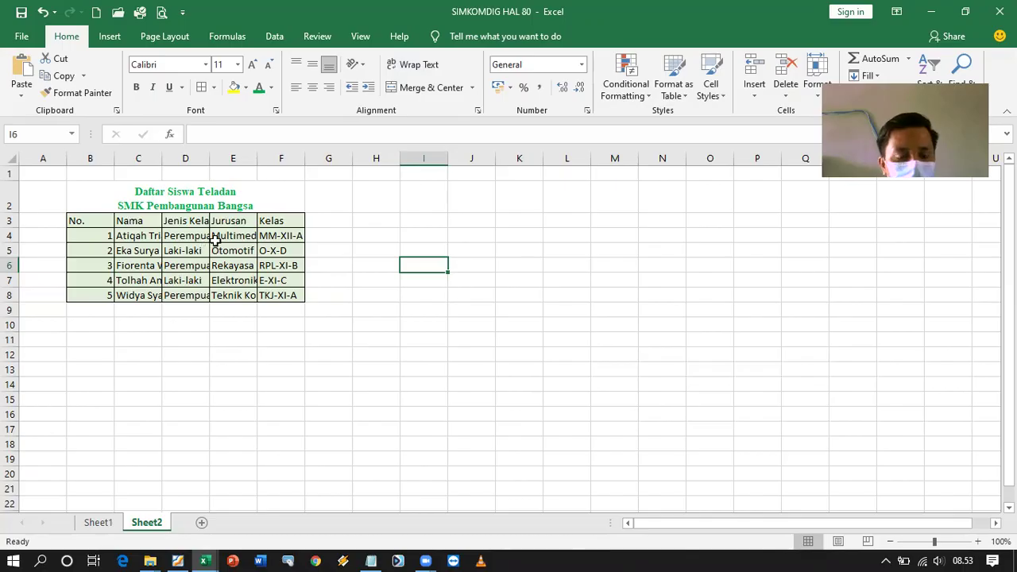
# AutoFit columns B–F with Format > AutoFit Column Width, then undo the result.
pyautogui.moveTo(89, 158); pyautogui.dragTo(288, 152)
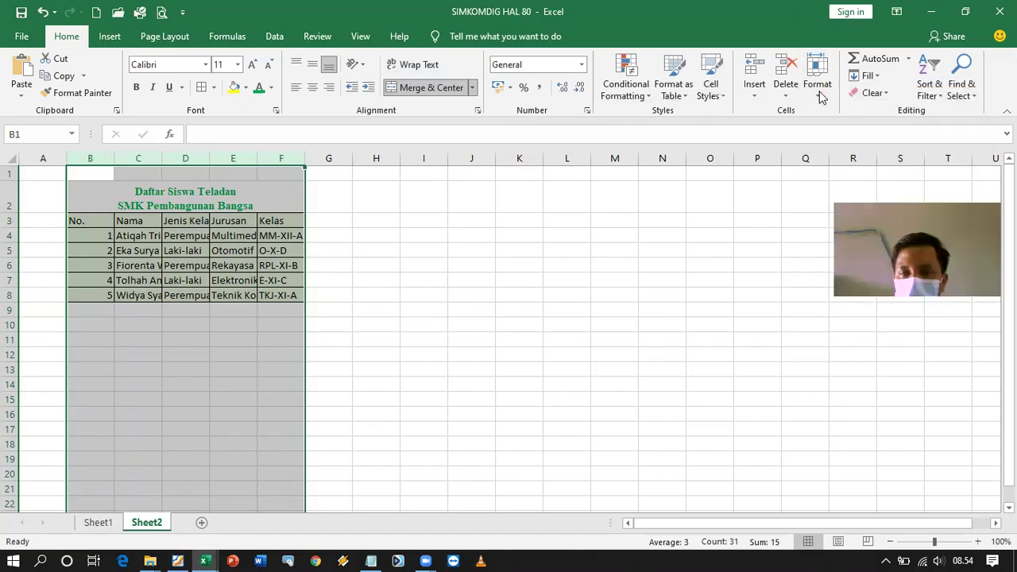
pyautogui.click(818, 89)
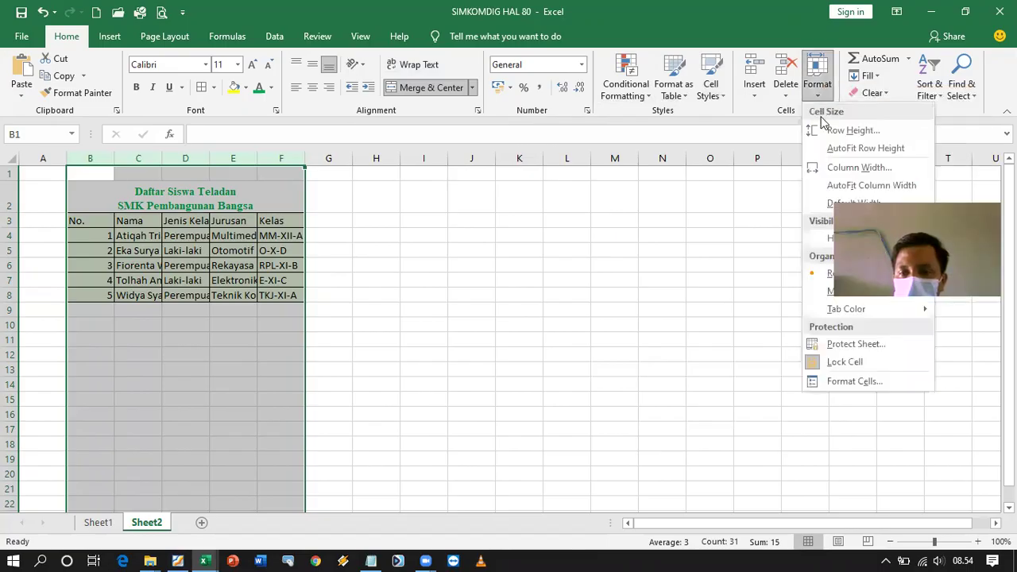
pyautogui.click(871, 185)
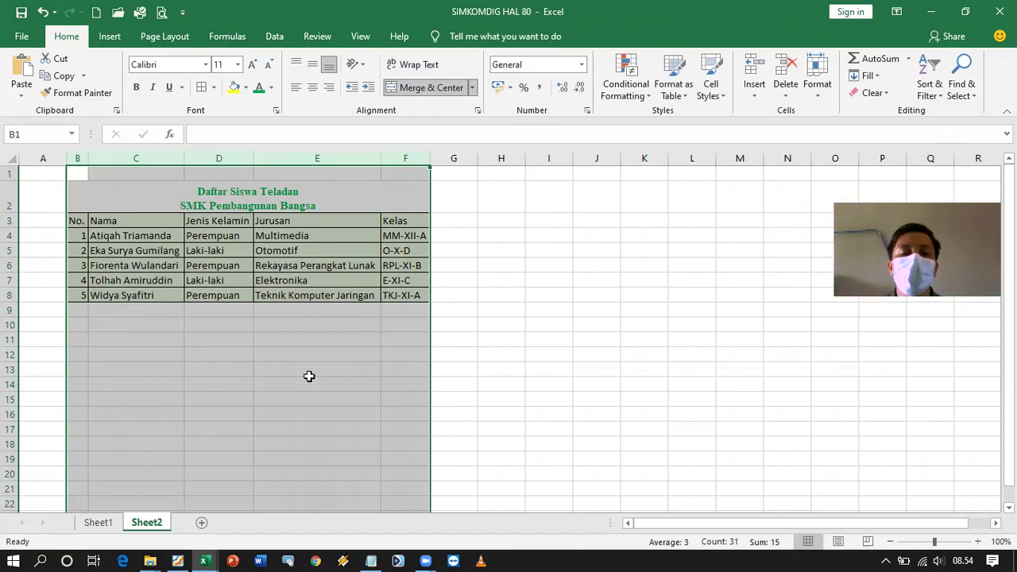
pyautogui.click(310, 376)
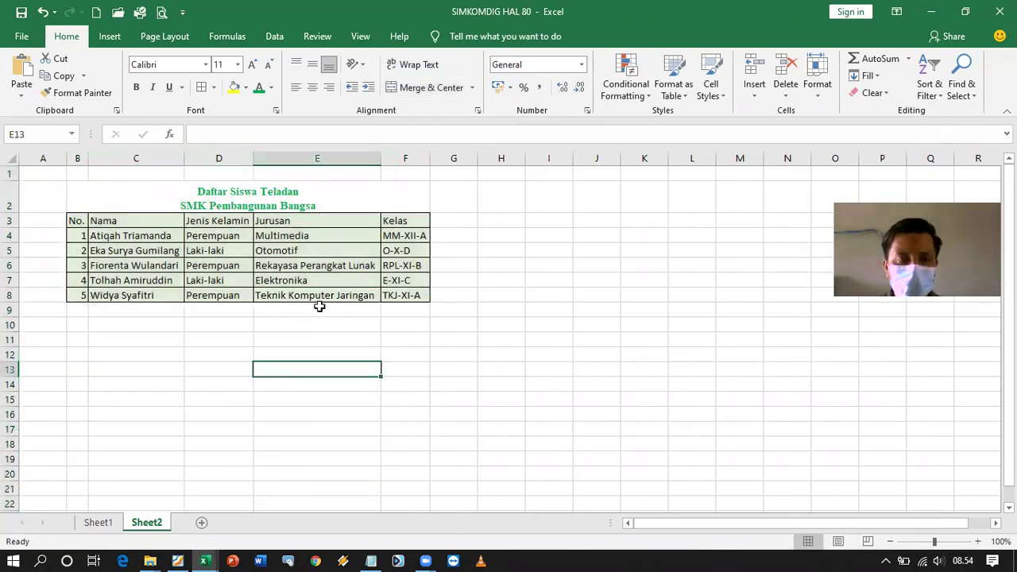
pyautogui.click(44, 13)
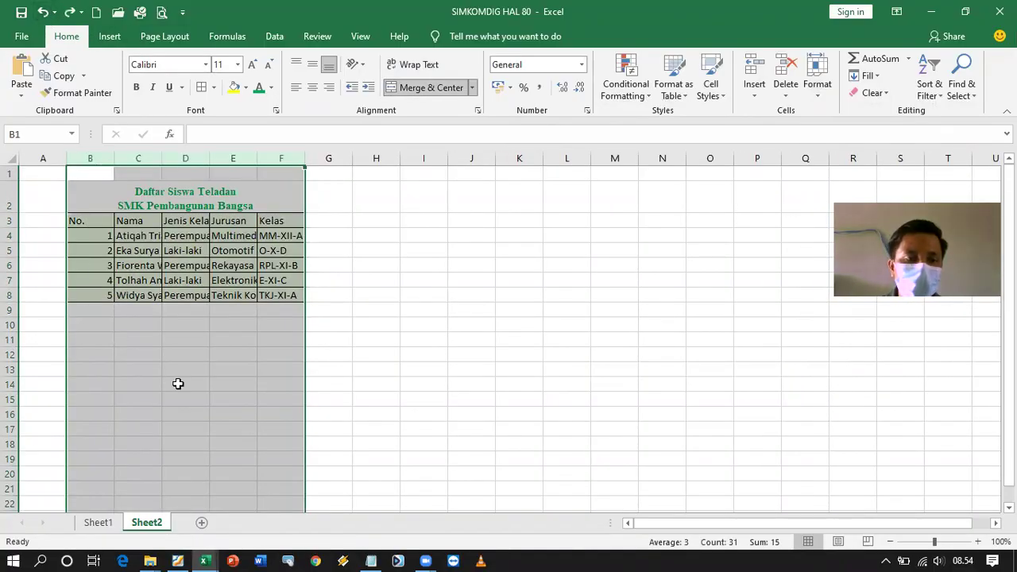
# Double-click a column boundary to autofit B–F so names like 'Teknik Komputer Jaringan' fit.
pyautogui.click(178, 384)
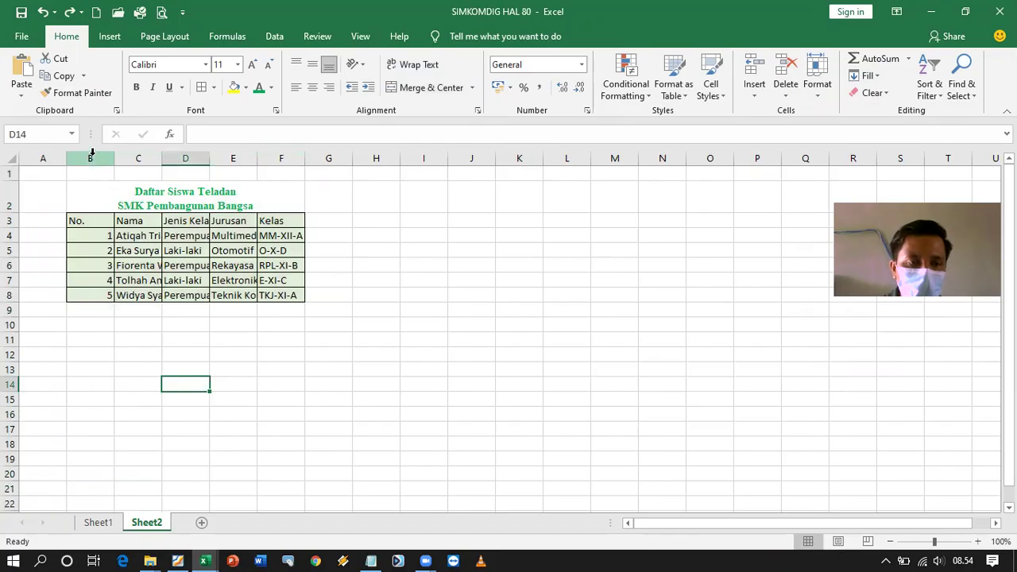
pyautogui.moveTo(91, 158)
pyautogui.mouseDown()
pyautogui.moveTo(223, 167)
pyautogui.moveTo(292, 156)
pyautogui.mouseUp()
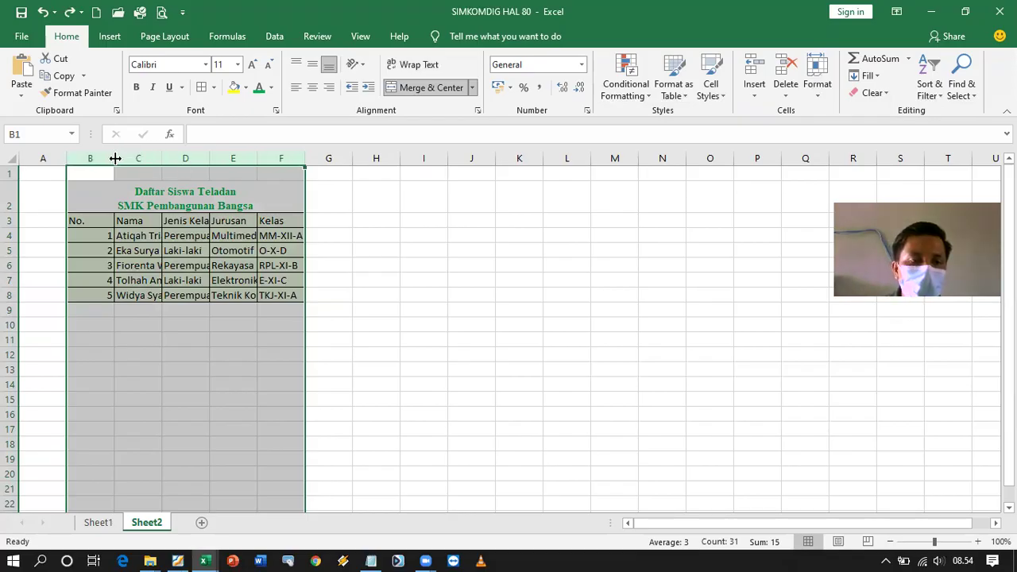
pyautogui.doubleClick(116, 158)
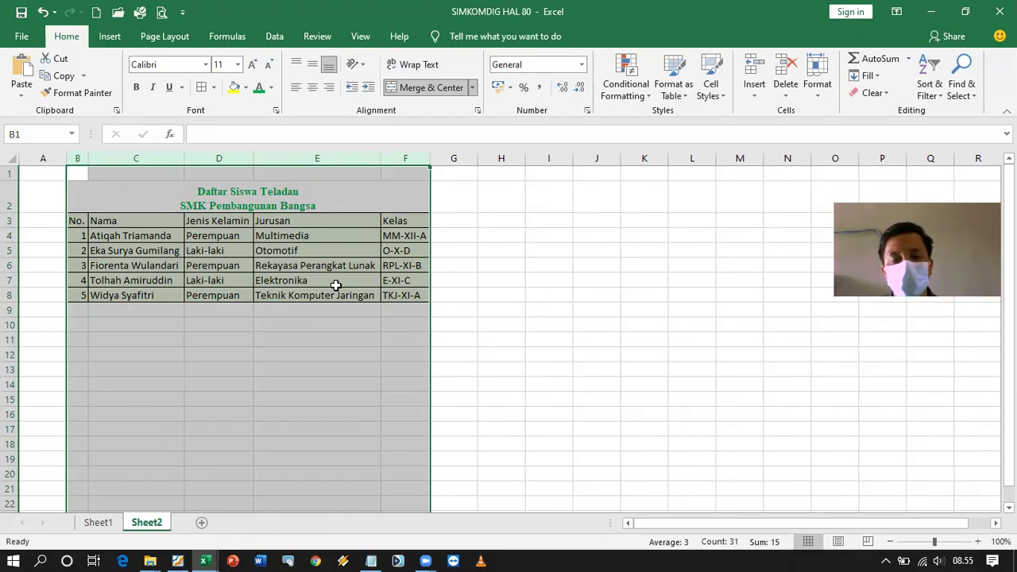
pyautogui.click(369, 364)
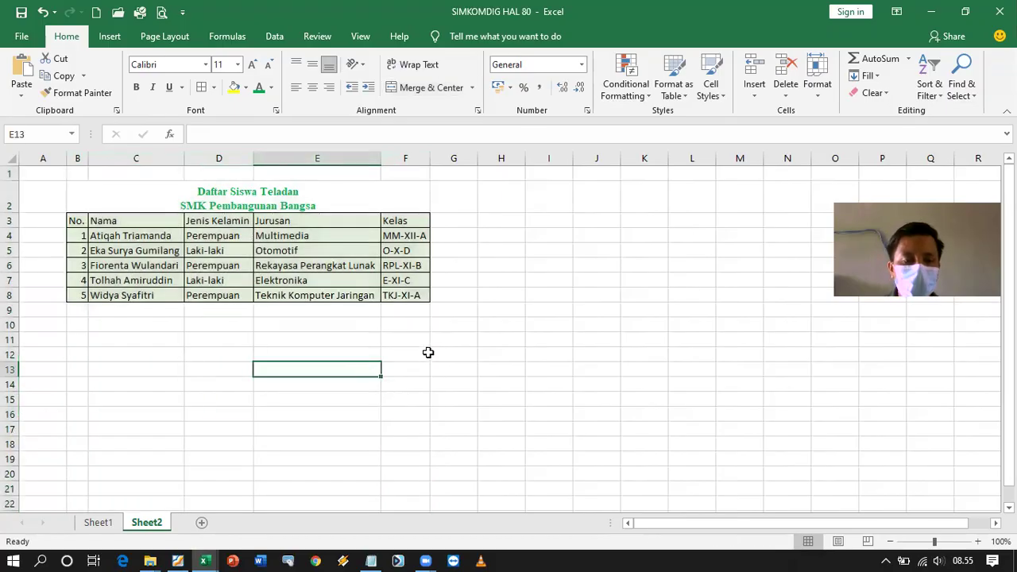